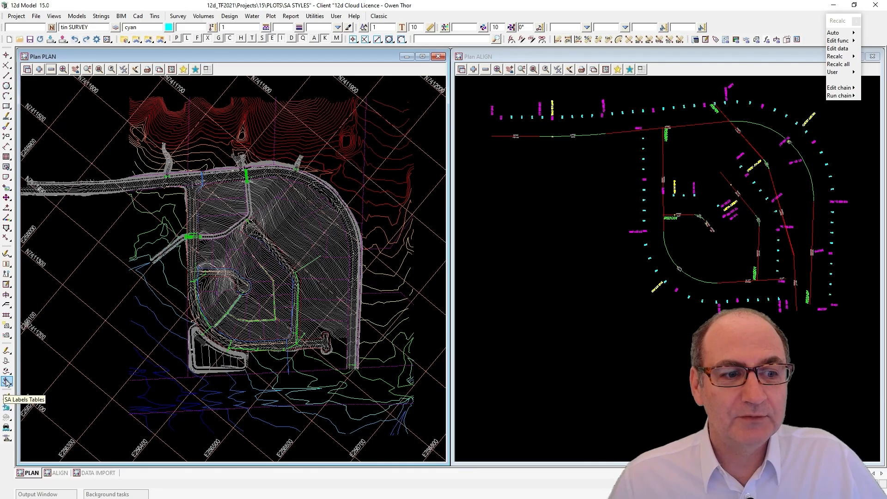
Open the Explode and Process Labels tool for super alignments and move its dialog between the two plan views
click(7, 382)
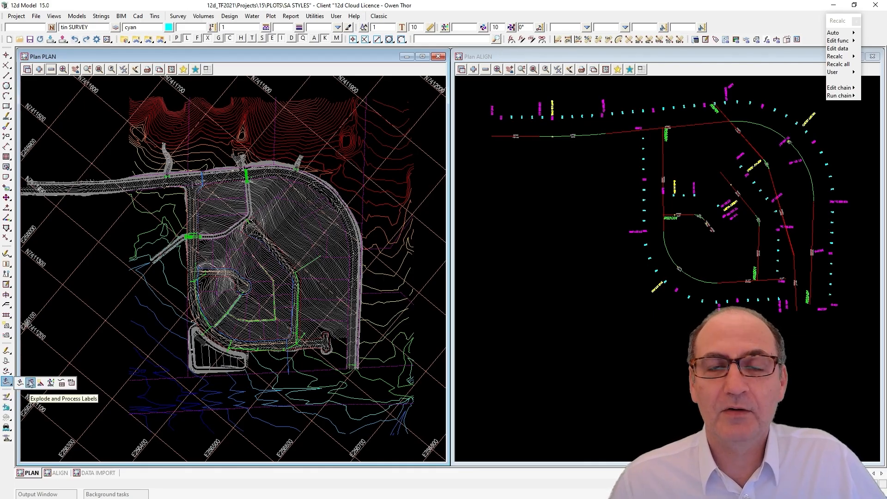
click(30, 383)
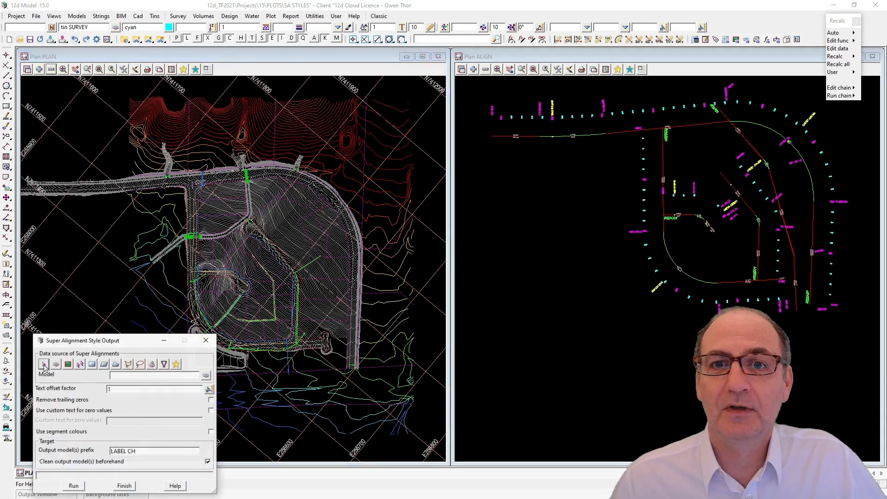
drag(334, 264, 492, 161)
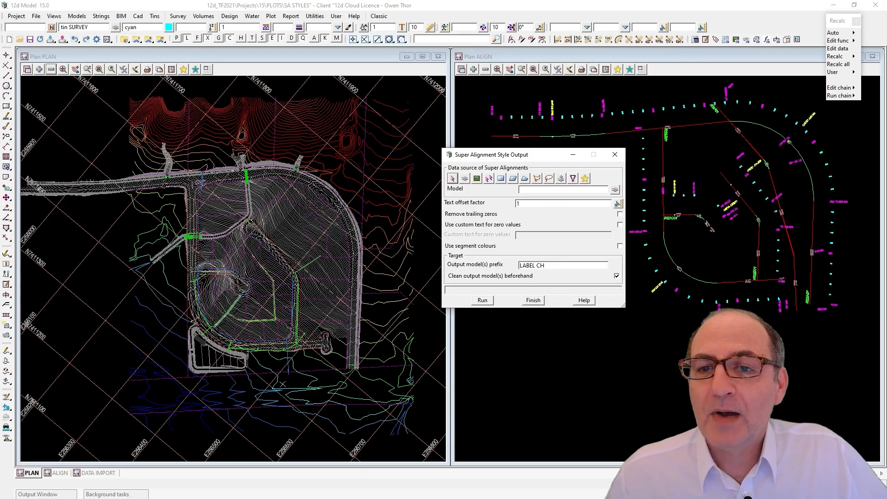
Inspect the properties of the pipeline and road alignment strings in the ALIGN view with String Inquire
key(F3)
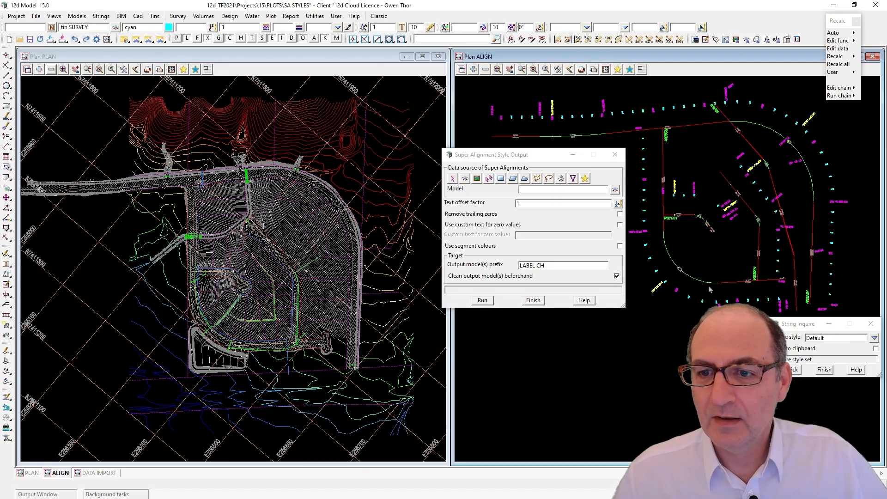
click(709, 284)
click(751, 150)
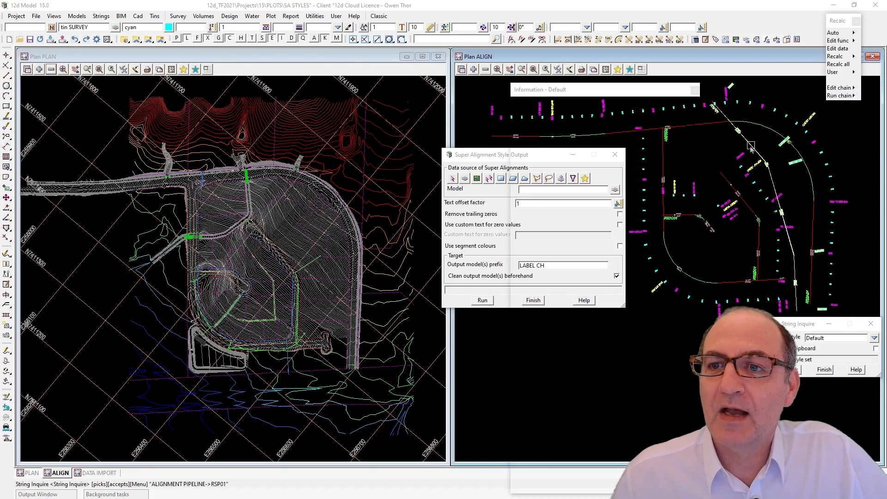
click(748, 207)
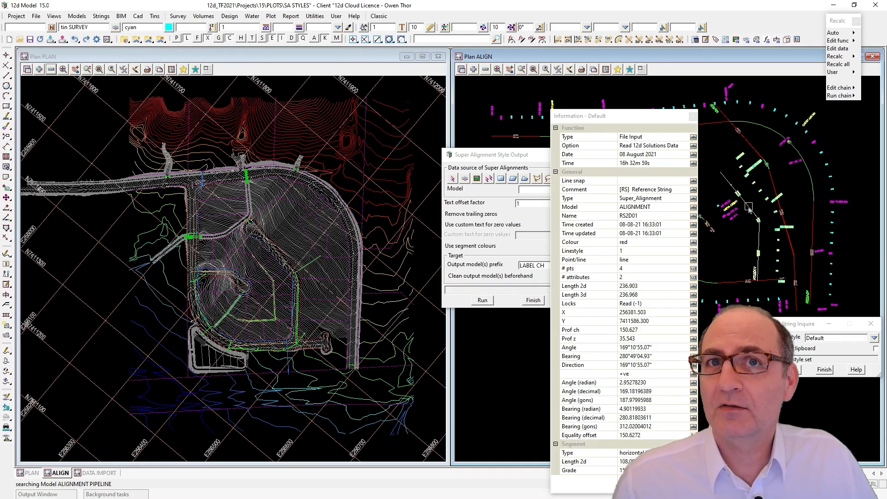
click(748, 207)
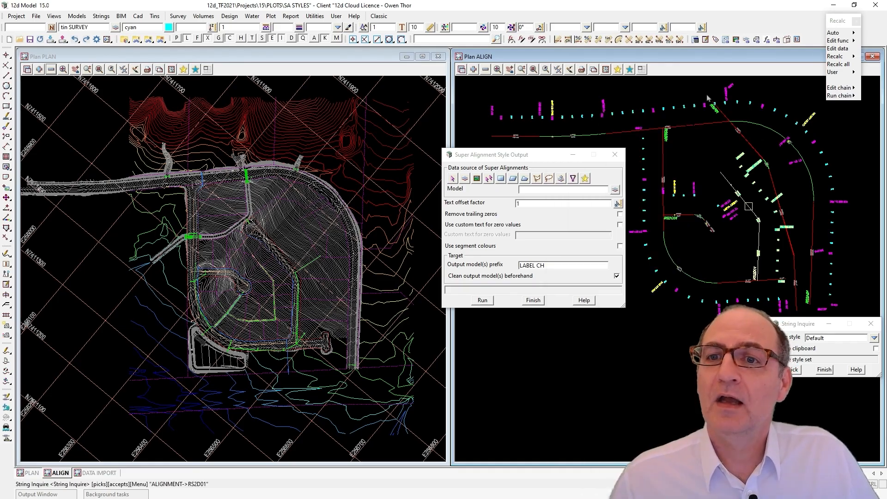
click(663, 158)
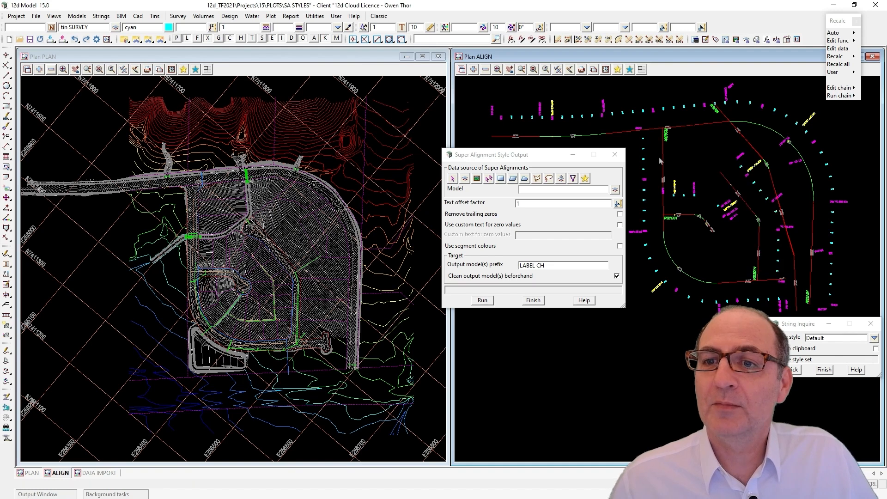
click(824, 370)
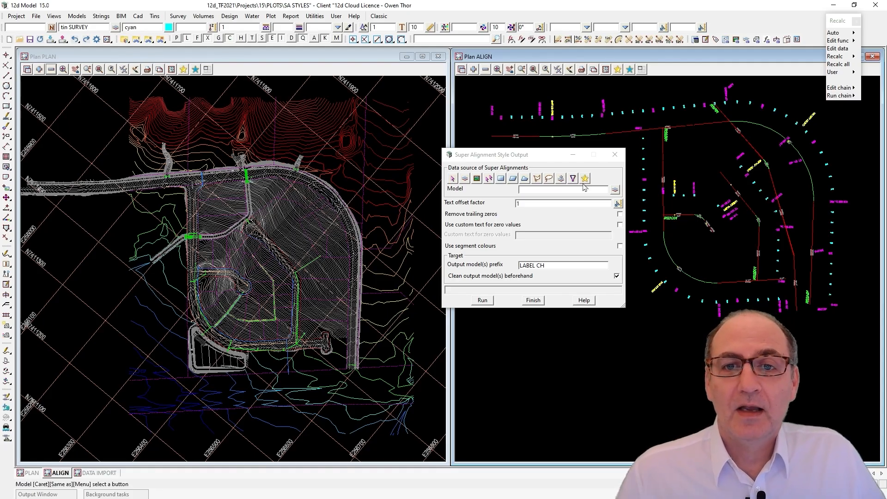
Set the data source of the super alignments to the ALIGN view, keeping LABEL CH as the output model prefix
click(477, 179)
click(615, 189)
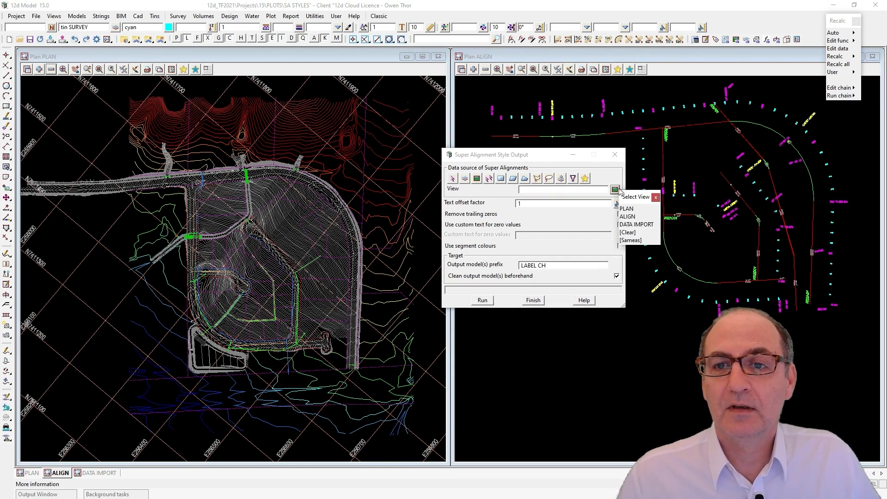
click(625, 217)
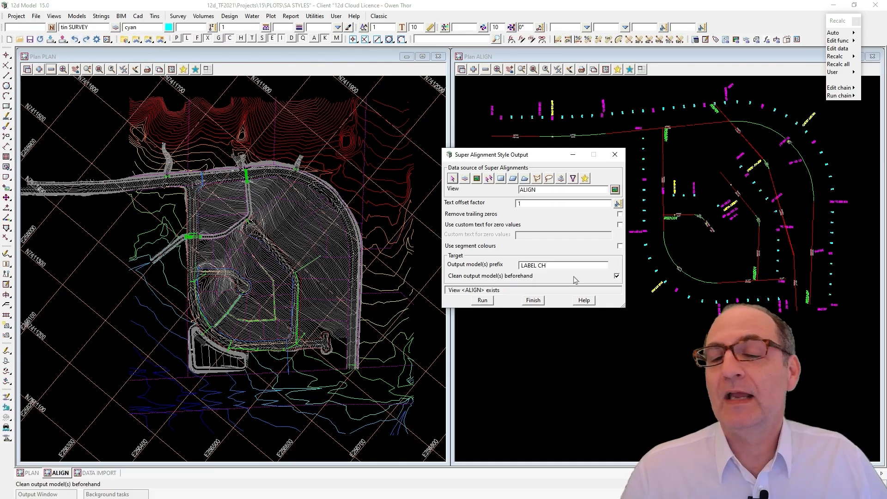
drag(560, 265, 485, 266)
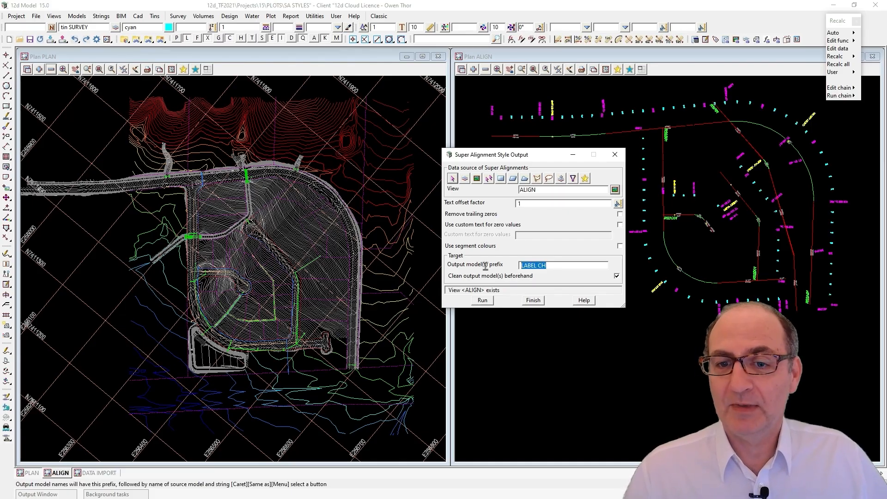
click(561, 266)
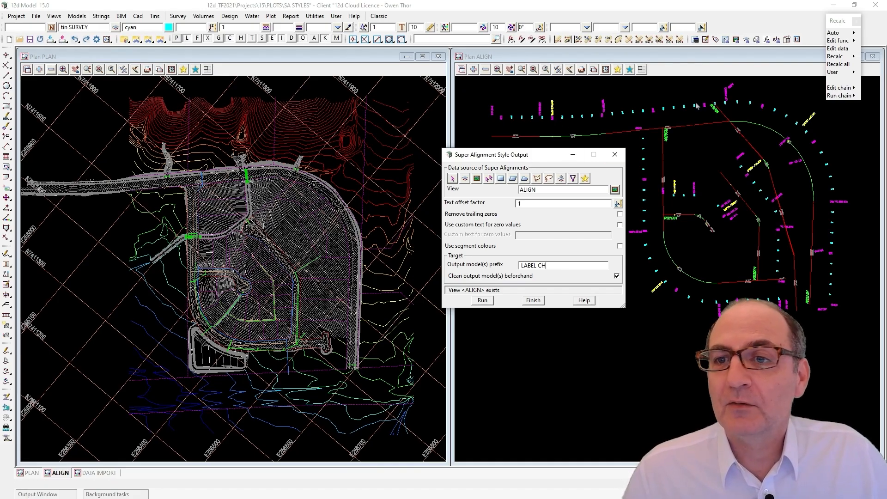
Run the label output with trailing zeros removed and blank custom text for zero values
click(620, 215)
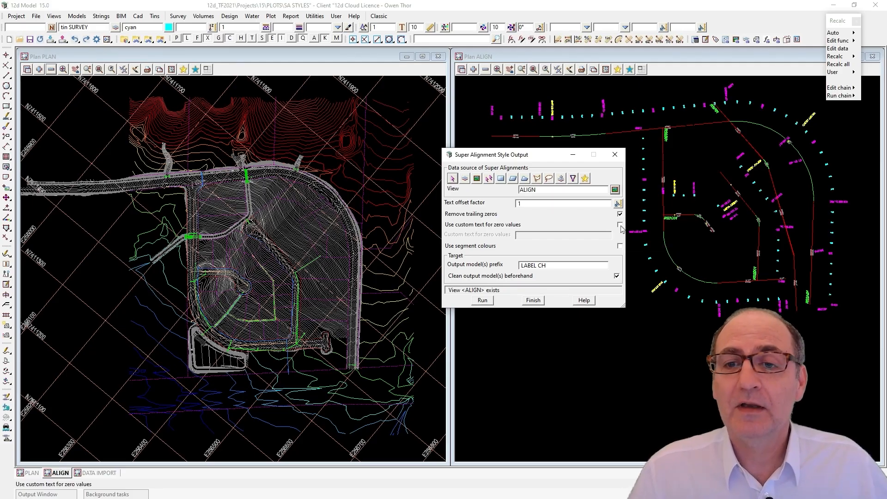
click(620, 225)
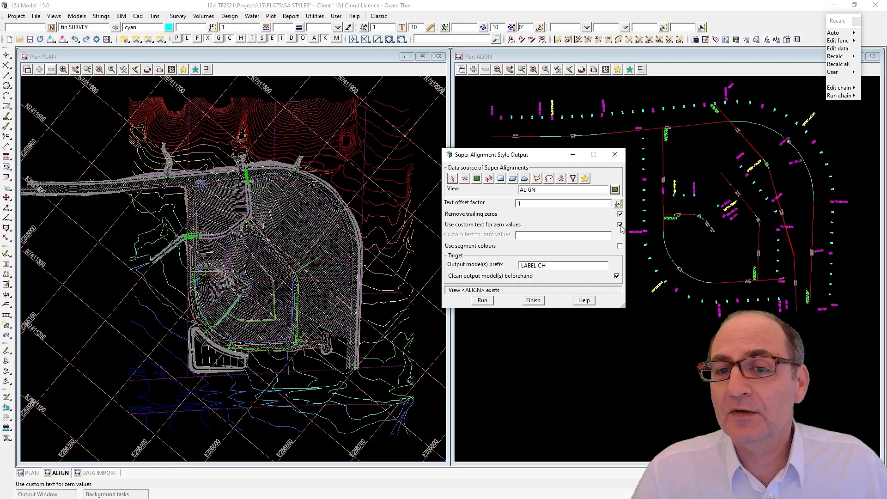
click(548, 235)
text(00)
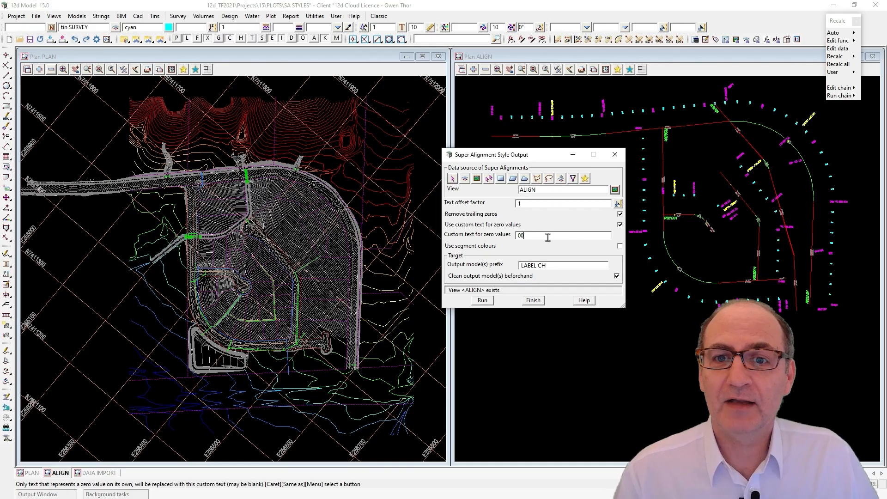
key(BackSpace)
key(BackSpace)
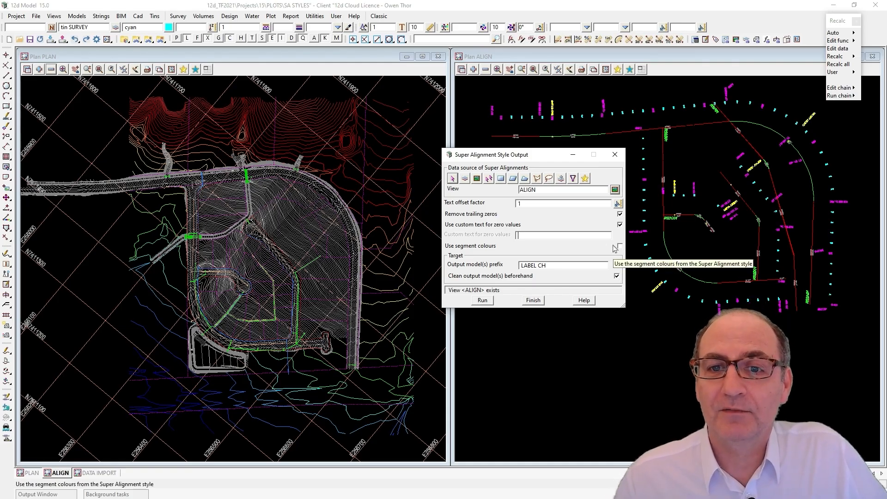
click(483, 301)
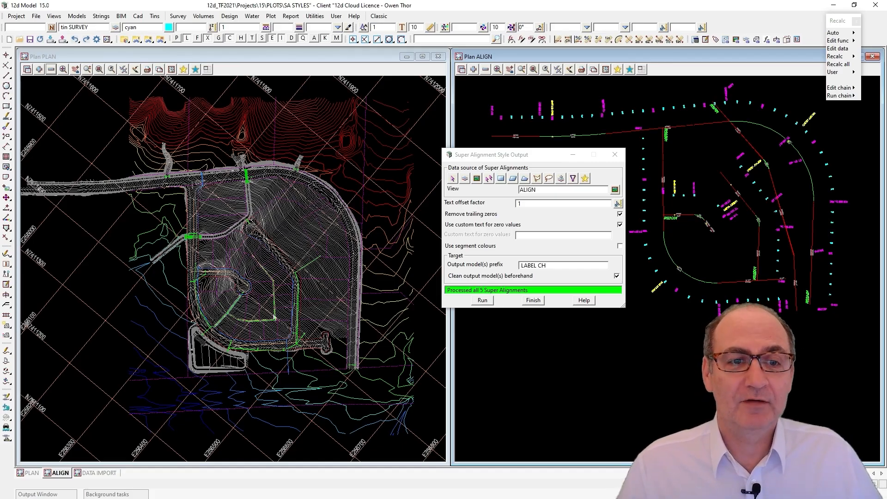
Add the five LABEL CH alignment models, RSP01 and RS2A01 to RS2D01, to the PLAN view
scroll(262, 306, up, 1)
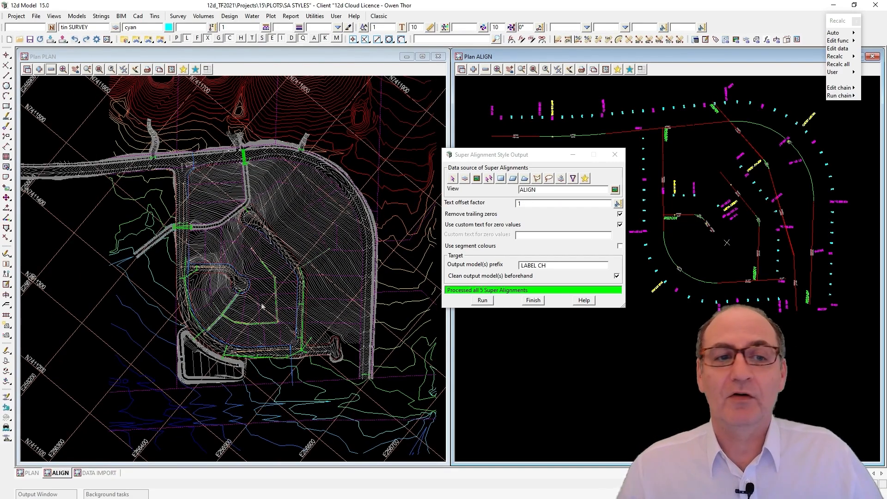
scroll(224, 348, up, 3)
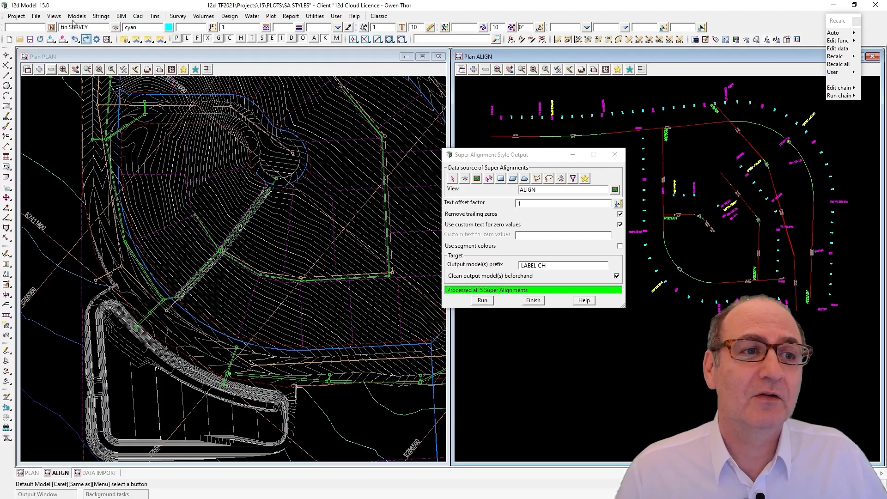
click(39, 69)
drag(92, 164, 94, 209)
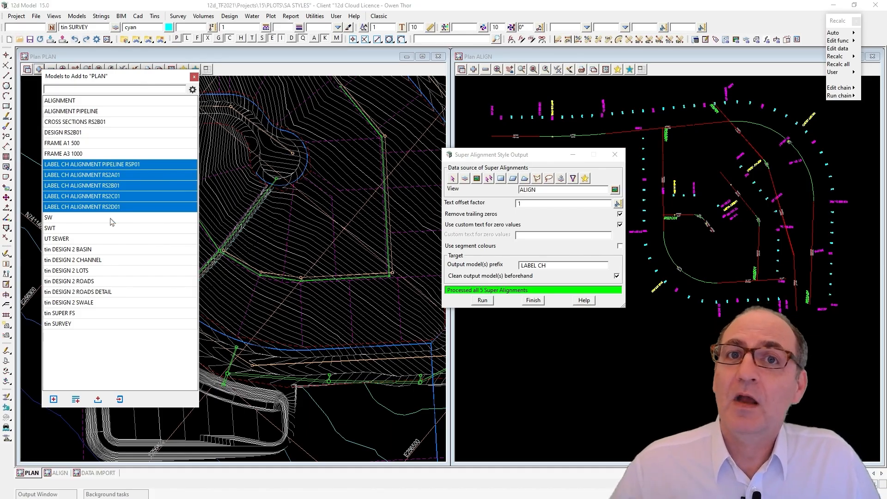
click(53, 400)
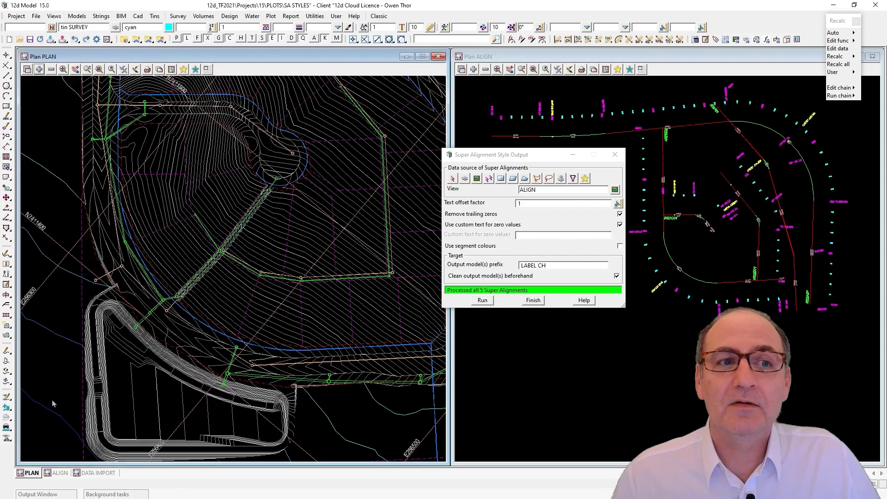
Set the text offset factor to 0.6 and reprocess the labels of all alignments in the ALIGN view
scroll(113, 407, down, 5)
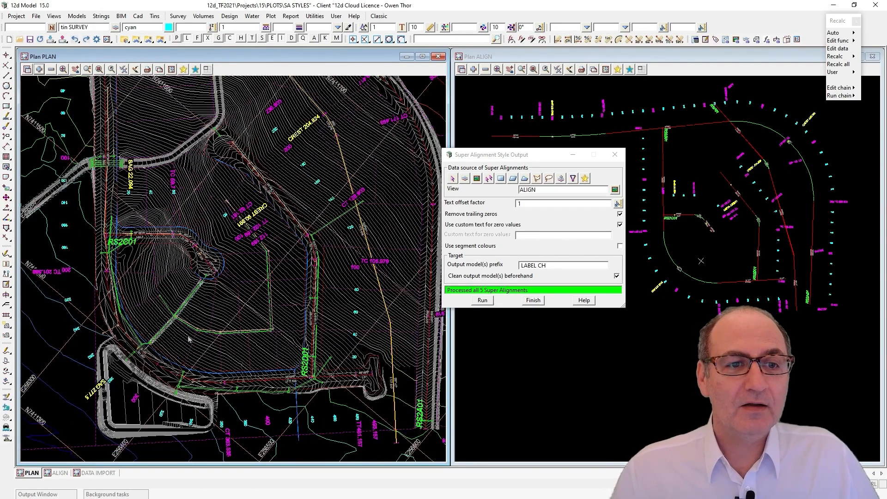
scroll(217, 306, up, 1)
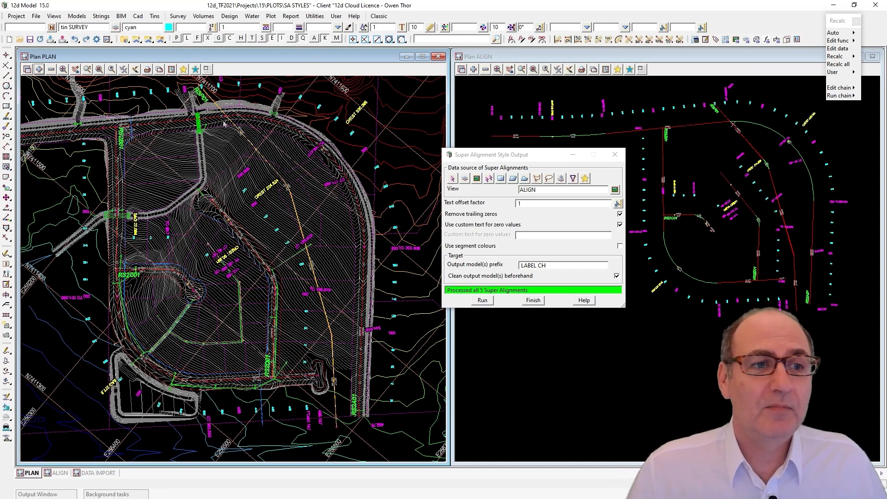
scroll(232, 134, down, 2)
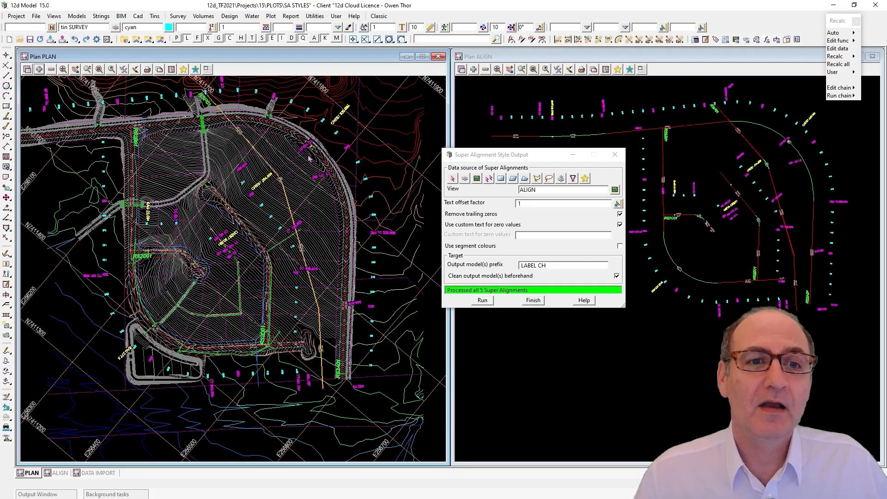
click(527, 204)
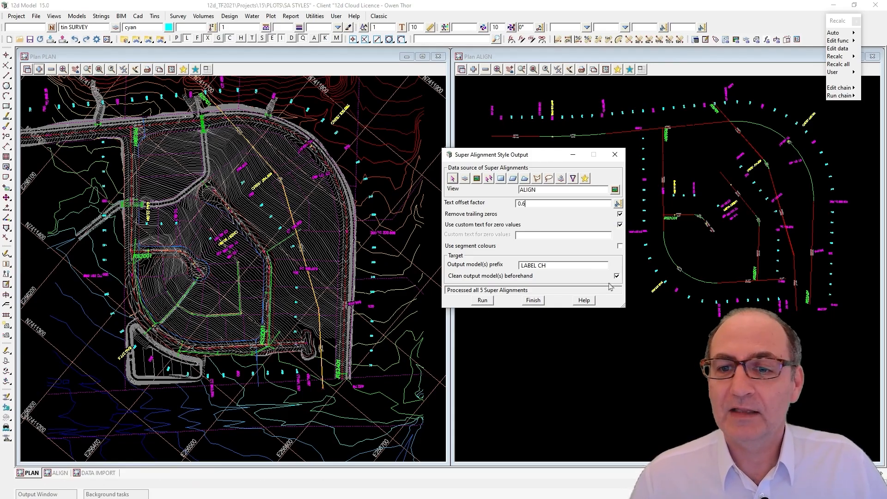
click(486, 302)
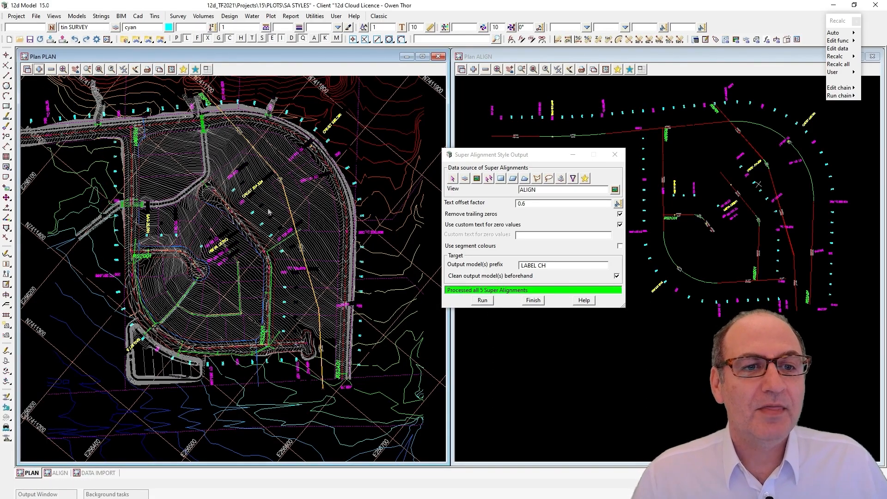
Pick the pipeline string RSP01 as the only data source and reprocess its labels with a text offset factor of 0.2
scroll(269, 214, up, 3)
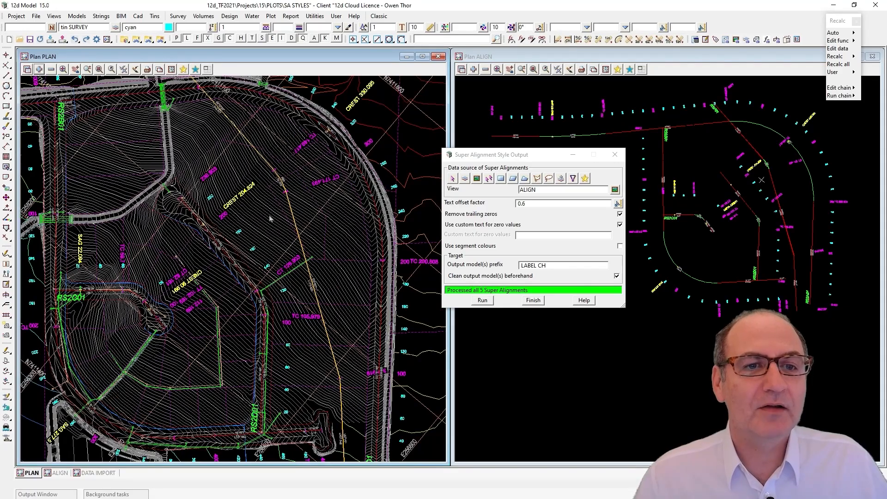
scroll(270, 219, down, 3)
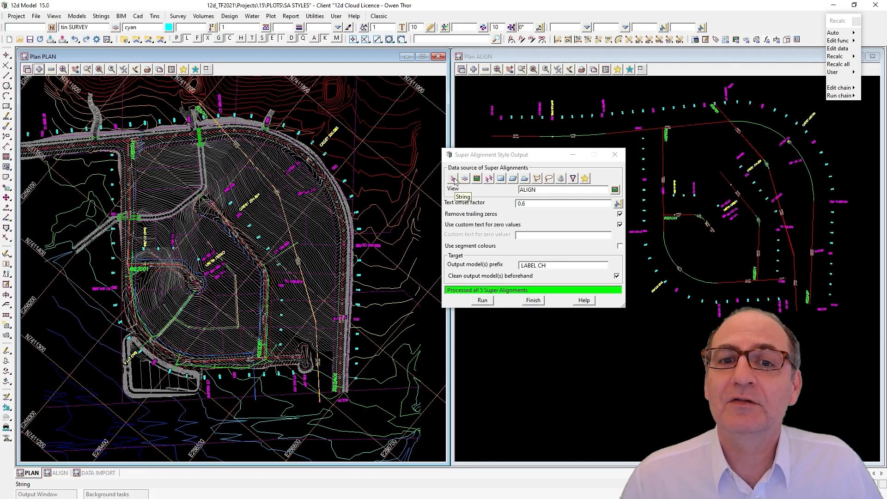
click(453, 179)
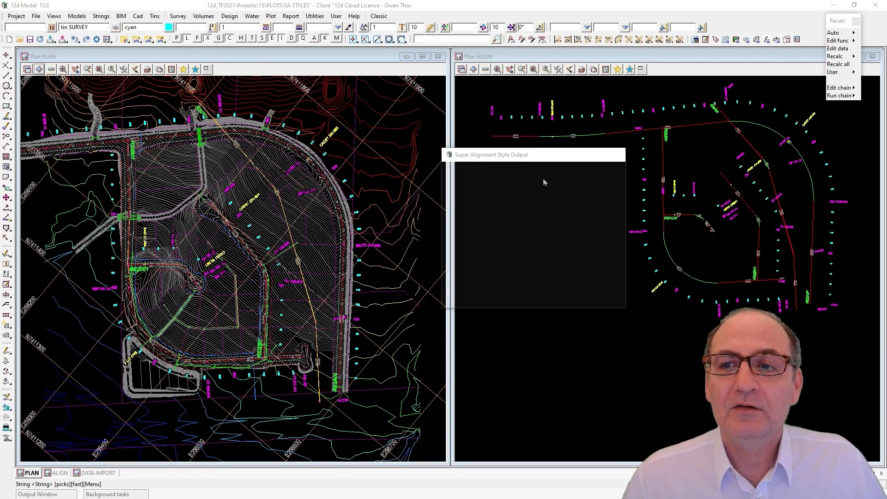
click(772, 182)
middle_click(772, 182)
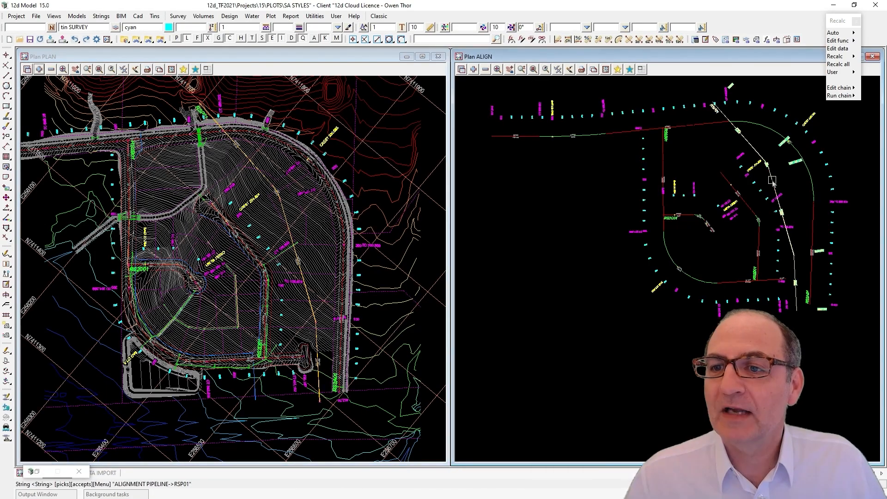
drag(538, 204, 486, 209)
text(0.2)
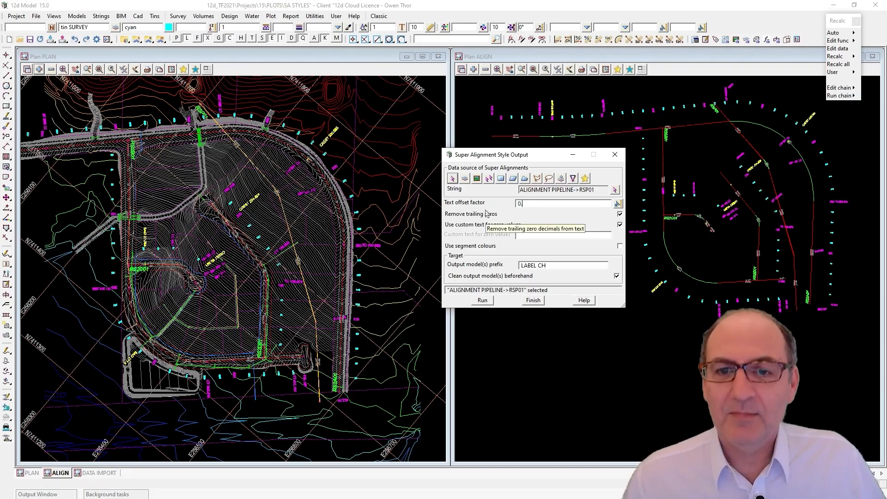
click(483, 300)
Reduce the text offset factor to 0.1 and reprocess the pipeline string's labels
scroll(305, 225, up, 1)
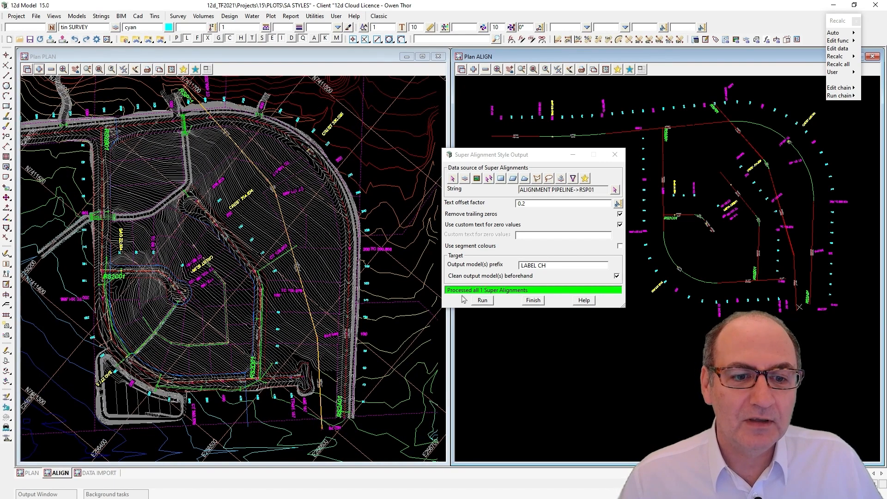
click(533, 211)
click(532, 204)
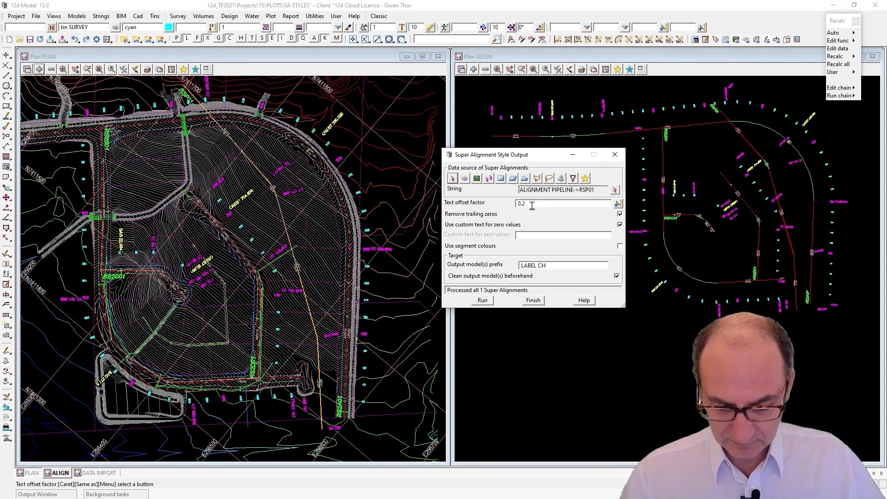
click(483, 300)
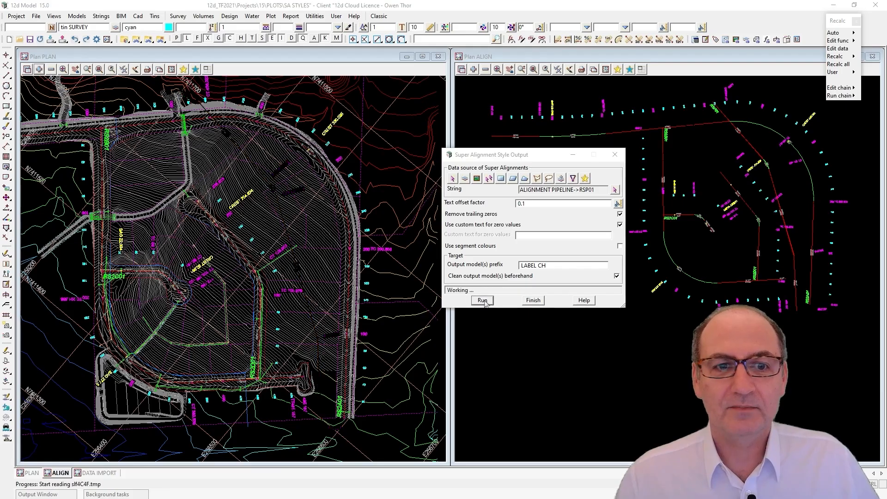
Pick the alignment strings RS2C01 and RS2D01 as the data source of the Super Alignment Style Output
scroll(298, 256, up, 1)
scroll(277, 181, up, 5)
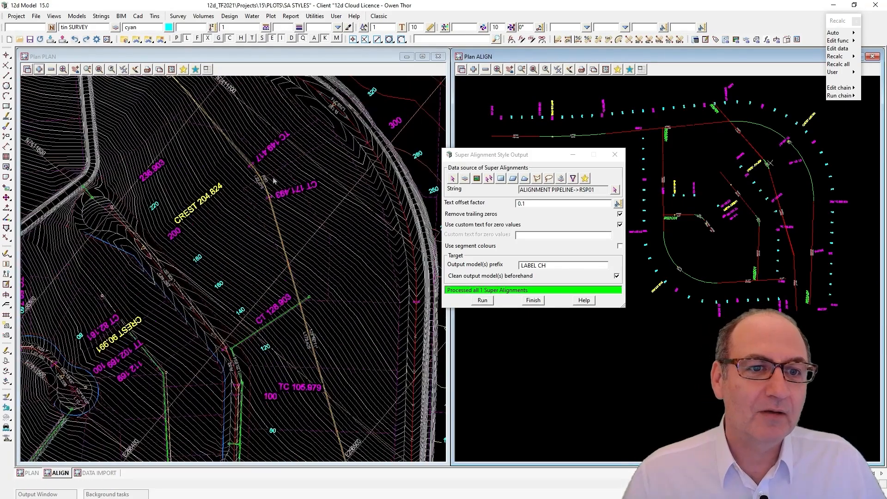
scroll(281, 157, down, 4)
scroll(282, 158, down, 2)
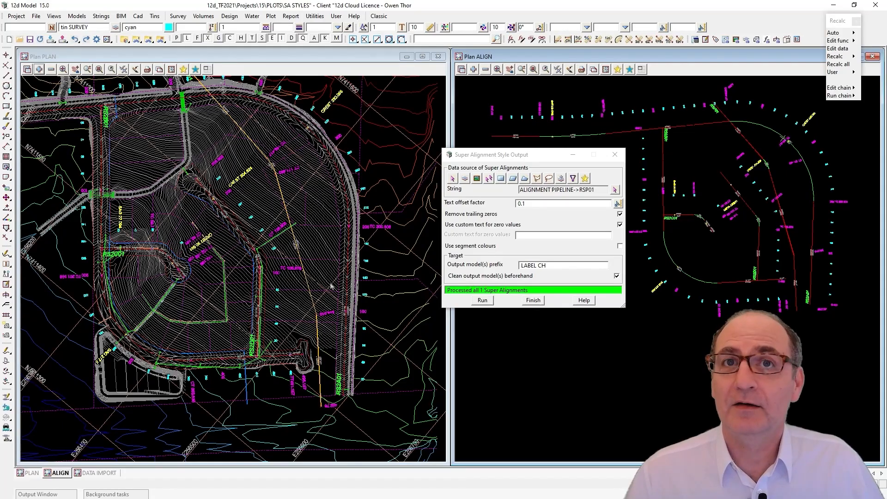
scroll(363, 418, down, 1)
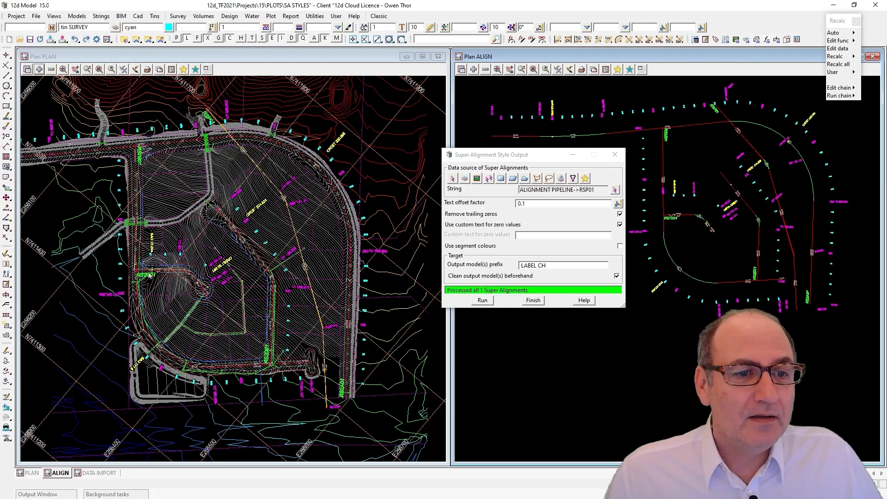
scroll(154, 279, up, 1)
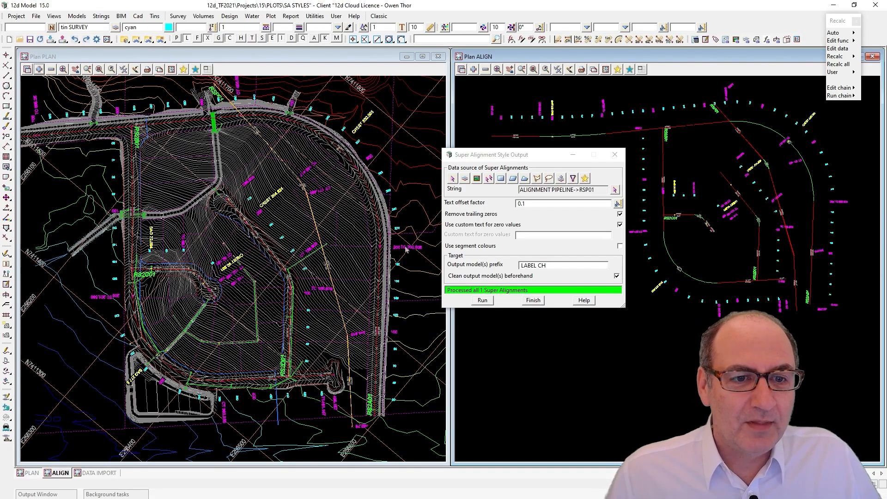
click(490, 178)
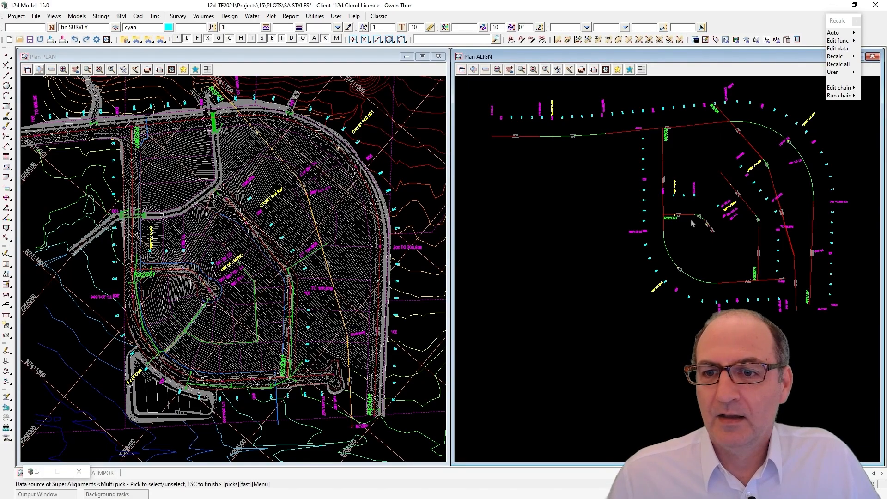
click(748, 209)
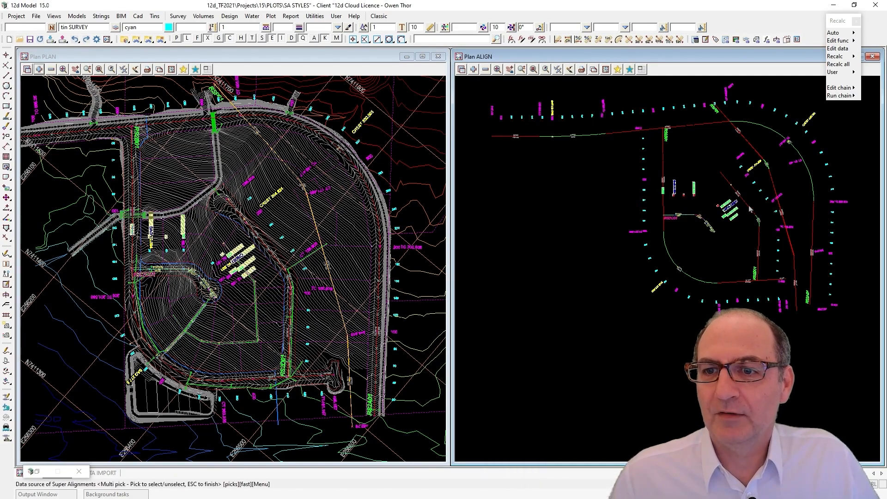
click(749, 209)
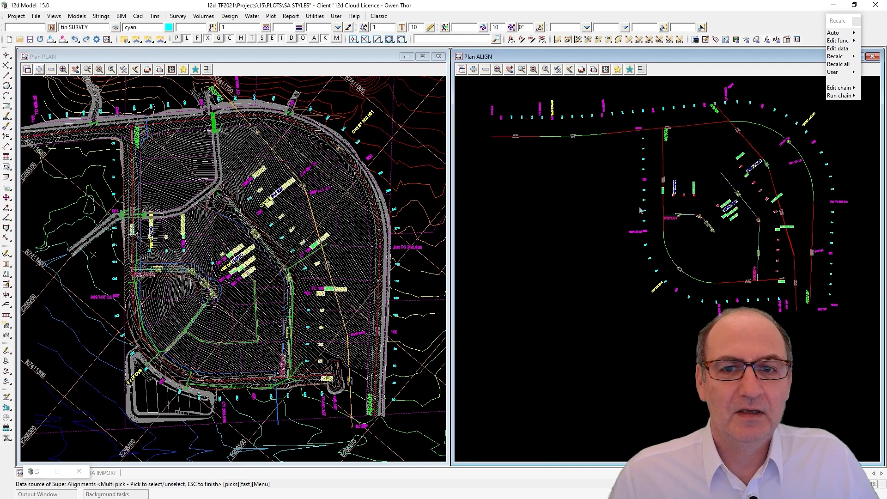
key(Escape)
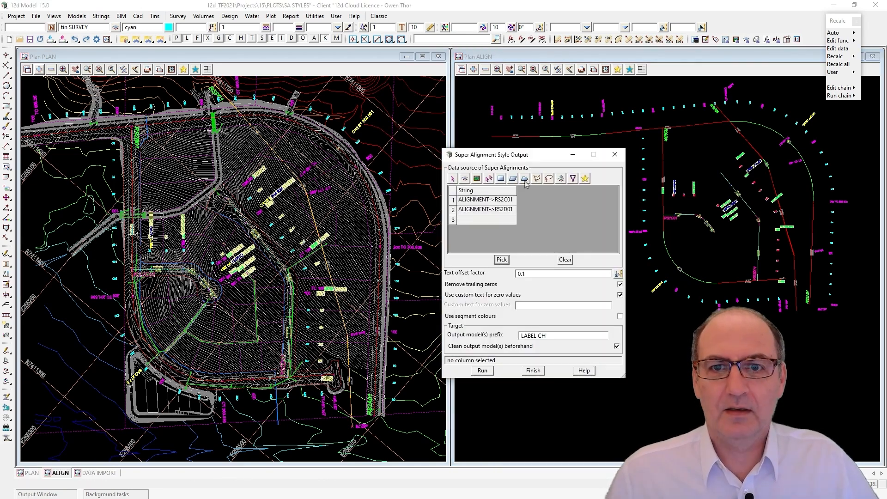
Set the text offset factor to 0.4, reprocess the labels of RS2C01 and RS2D01, and clear the source string list
click(524, 273)
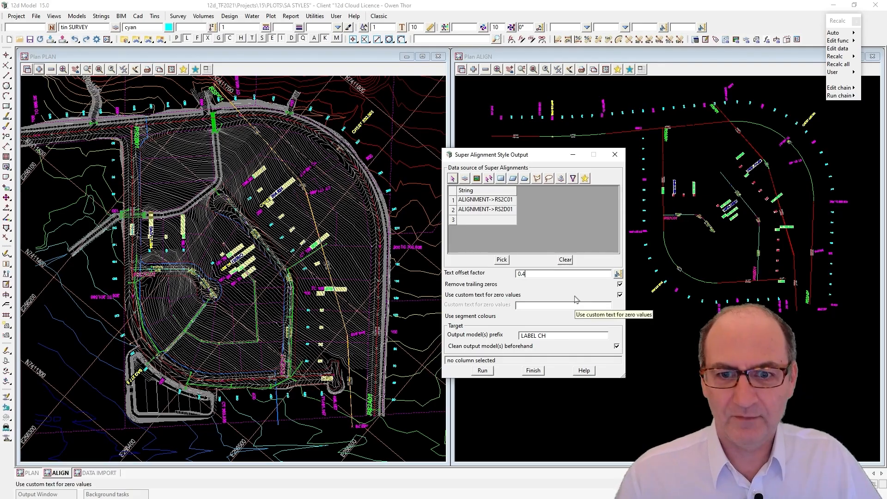
click(482, 371)
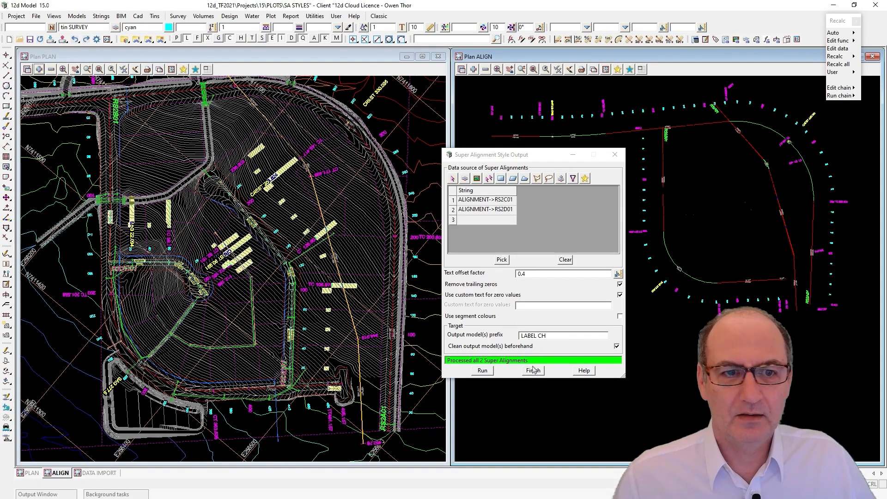
click(565, 259)
Examine the reprocessed labels in the PLAN view and run String Inquire on the yellow SAG 22.094 label near RS2C01
scroll(208, 286, up, 2)
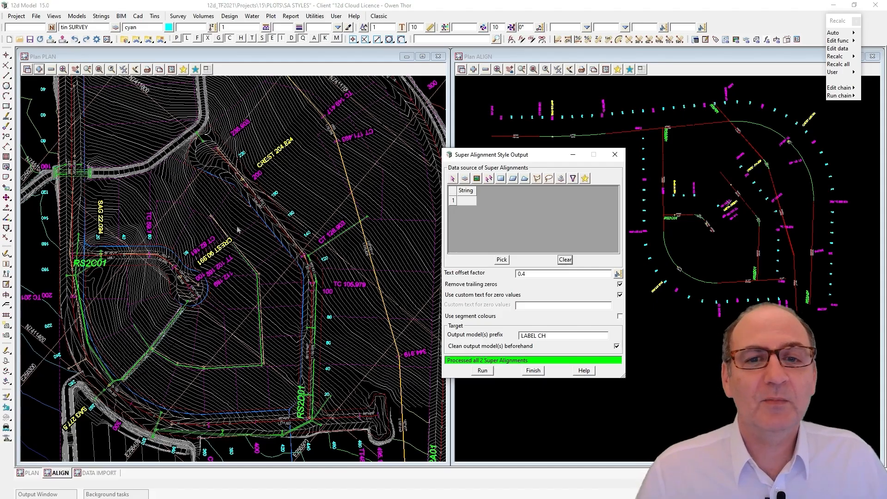
scroll(235, 230, down, 2)
scroll(318, 312, down, 1)
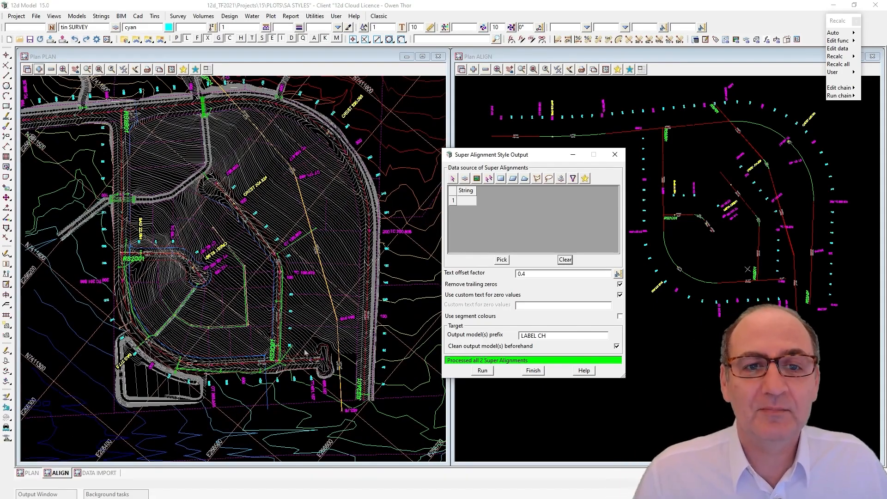
scroll(118, 254, up, 4)
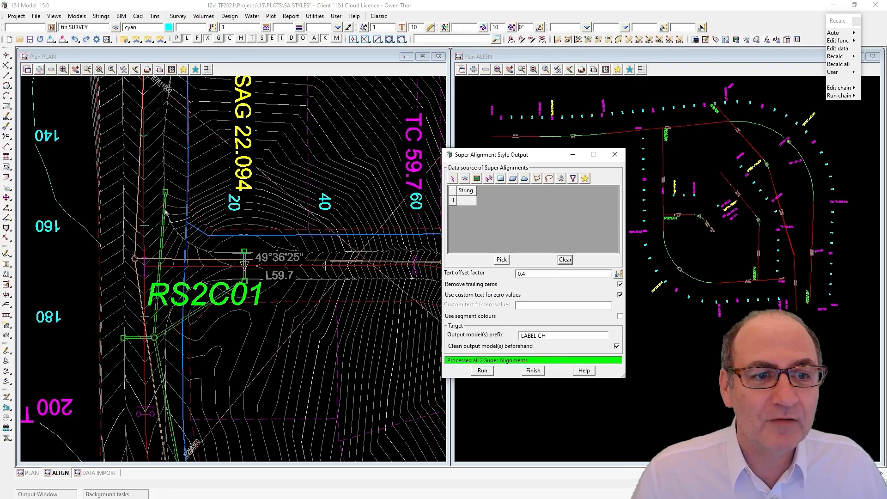
scroll(136, 291, down, 2)
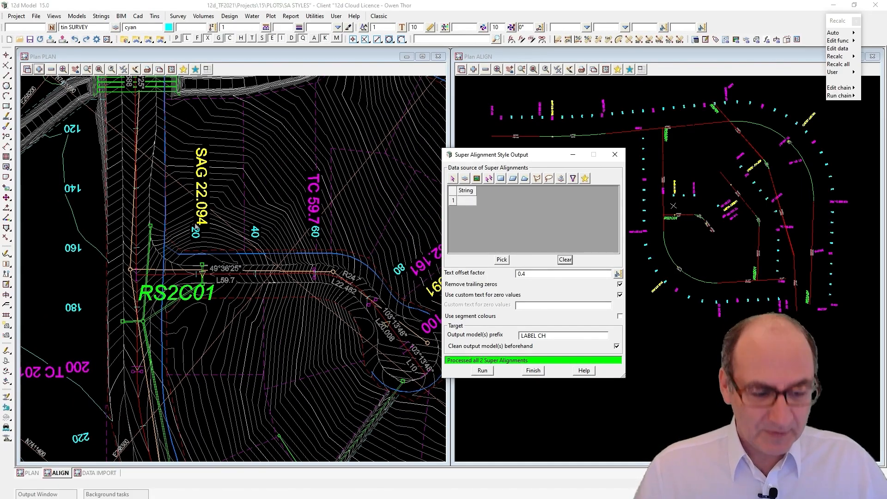
click(229, 182)
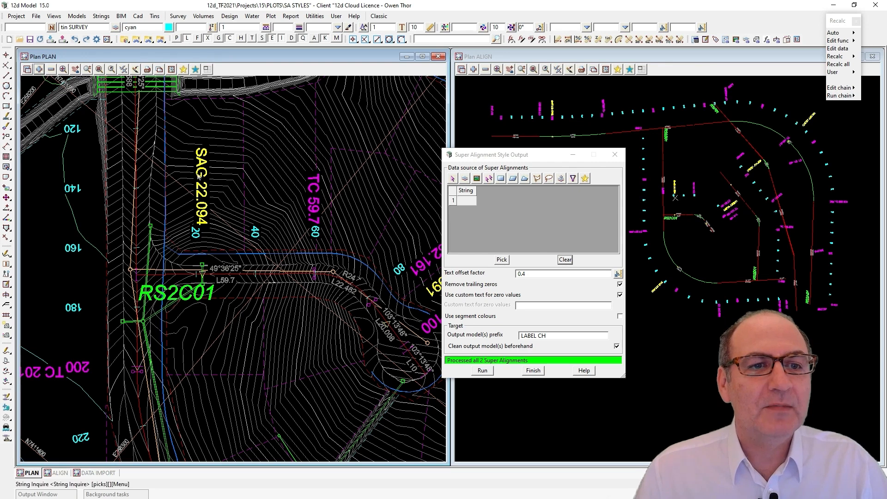
click(199, 174)
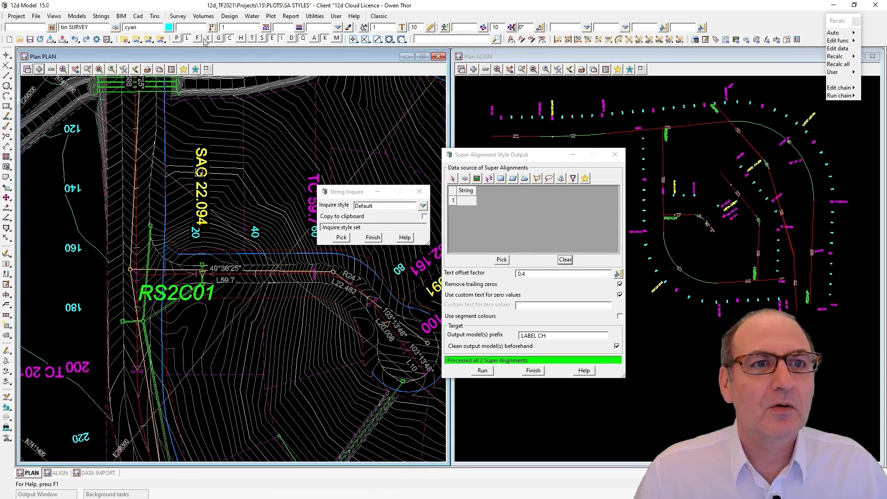
click(200, 170)
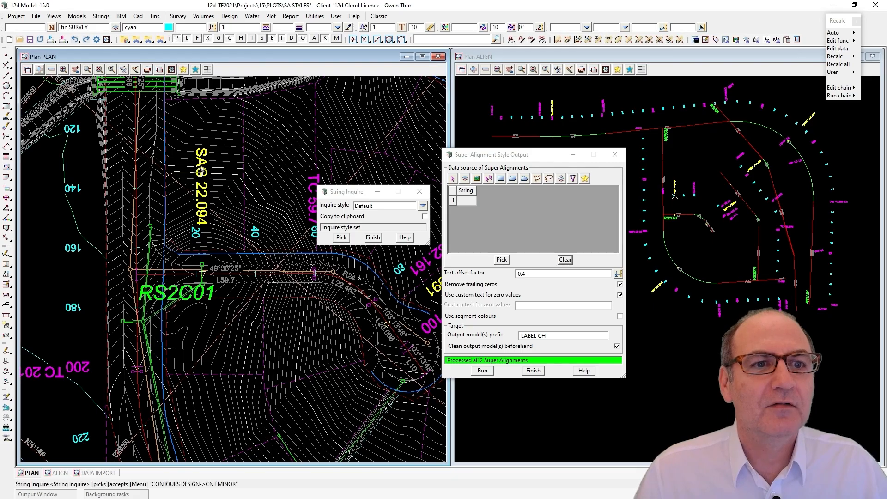
click(199, 223)
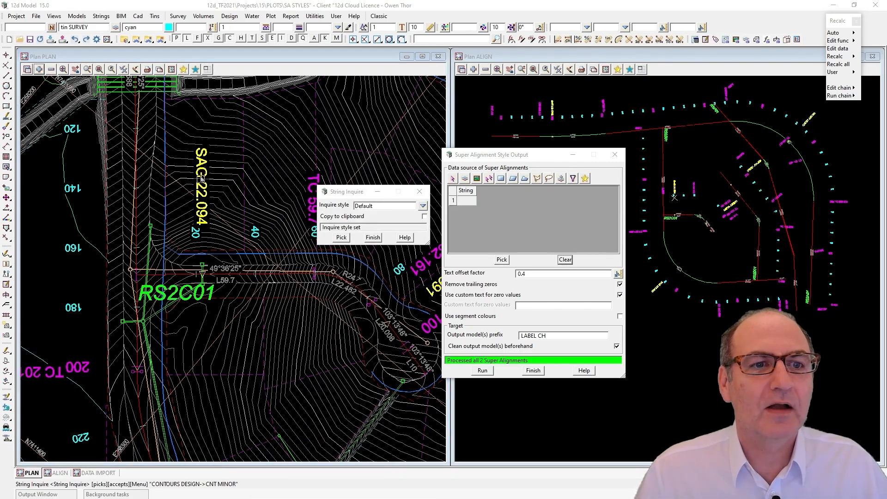
middle_click(199, 224)
click(198, 224)
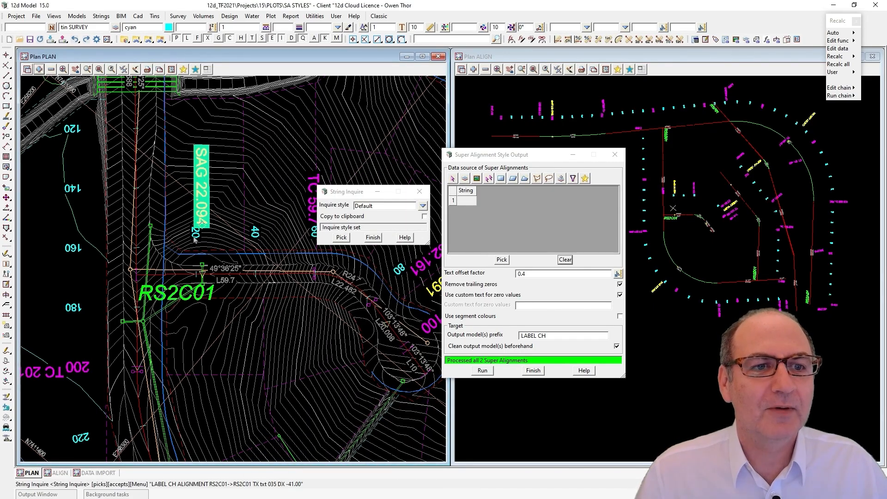
Inquire on the chainage 20 label and the RS2C01 name label as separate strings, and finish String Inquire
click(193, 237)
click(193, 237)
middle_click(194, 237)
click(194, 237)
middle_click(193, 237)
click(192, 238)
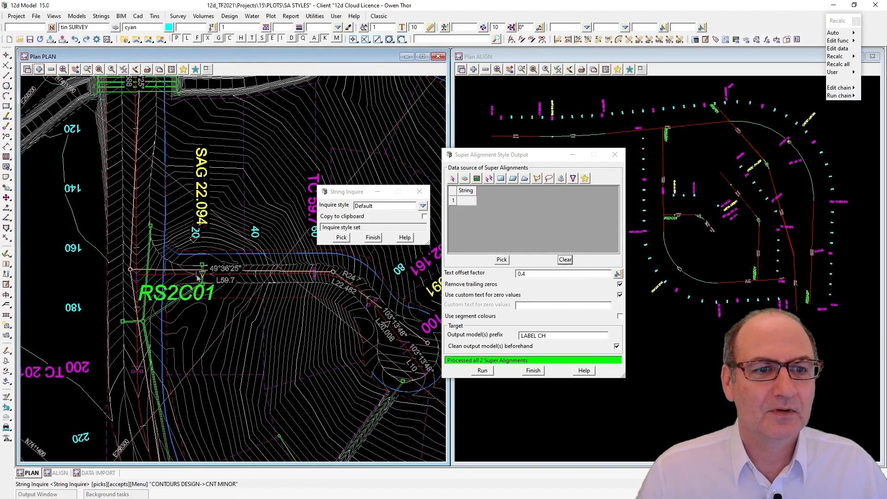
click(189, 300)
click(190, 304)
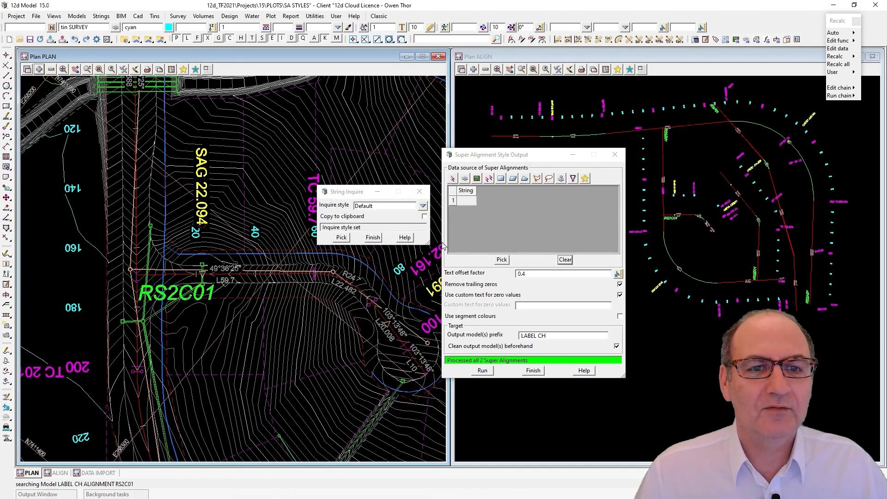
click(373, 237)
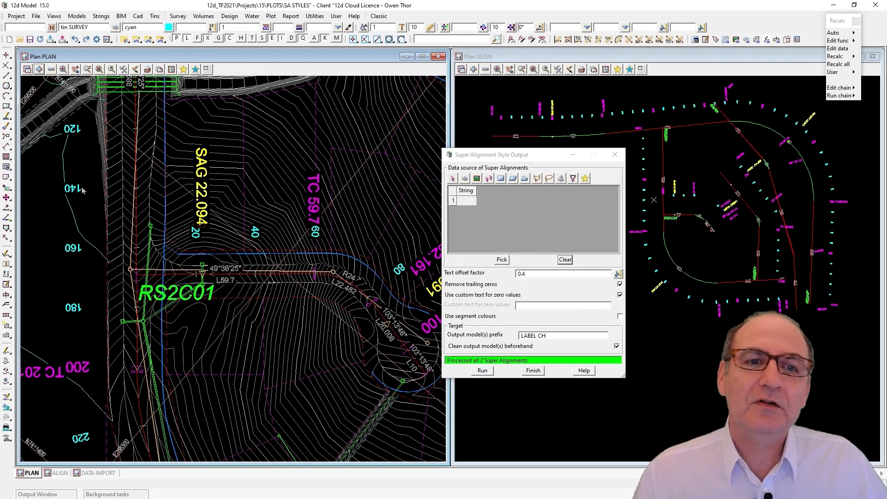
Use Cad Text Edit to move the RS2C01 name label off the crossing road alignment, below the L59.7 segment label
scroll(81, 187, down, 2)
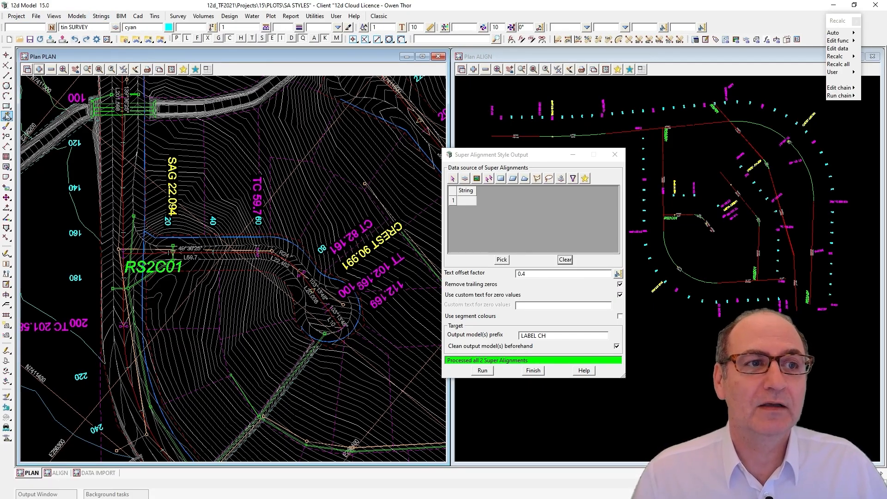
mouse_move(7, 115)
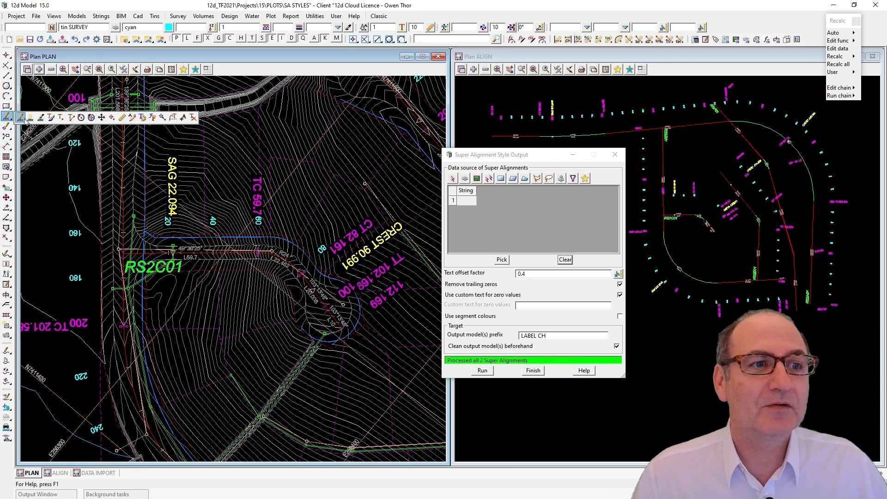
click(20, 117)
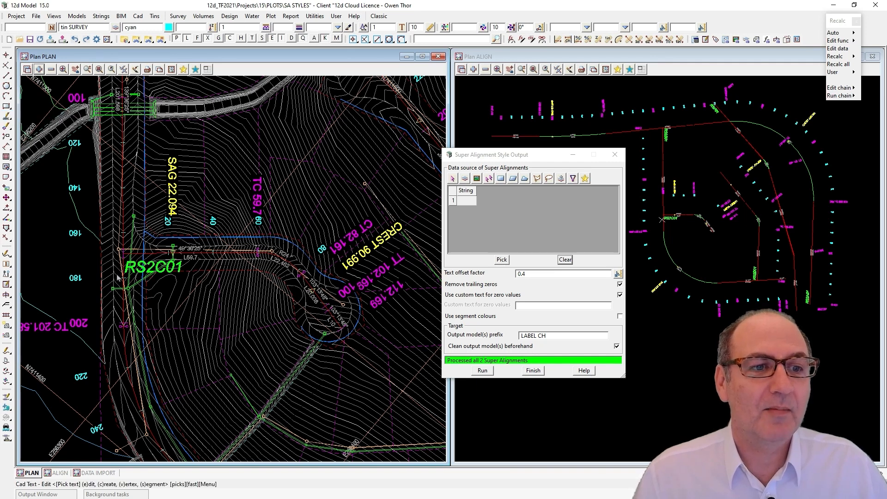
scroll(118, 271, up, 2)
click(131, 272)
middle_click(131, 271)
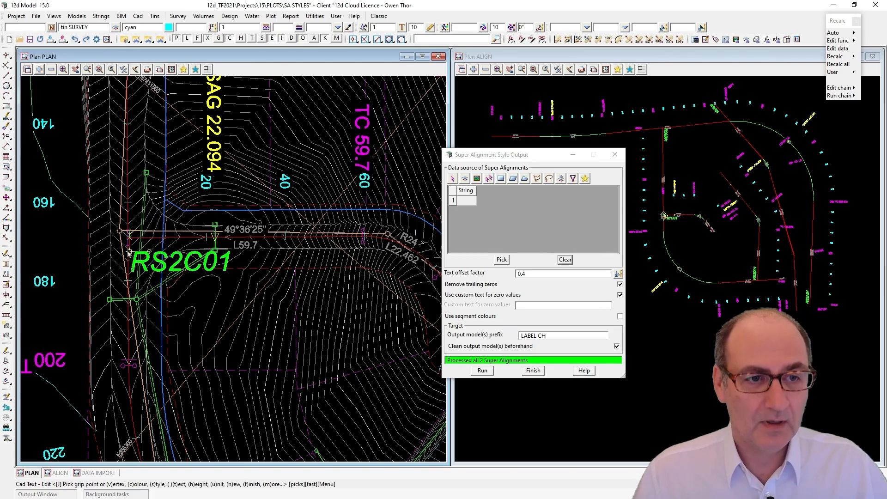
click(129, 253)
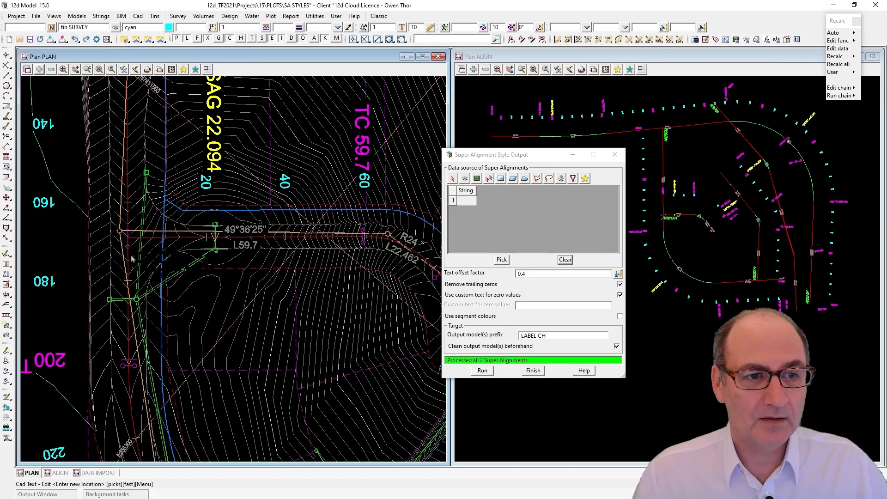
click(174, 283)
Shift the SAG 22.094 label slightly away from the RS2C01 alignment by its grip point, and end the text edit
scroll(198, 302, down, 2)
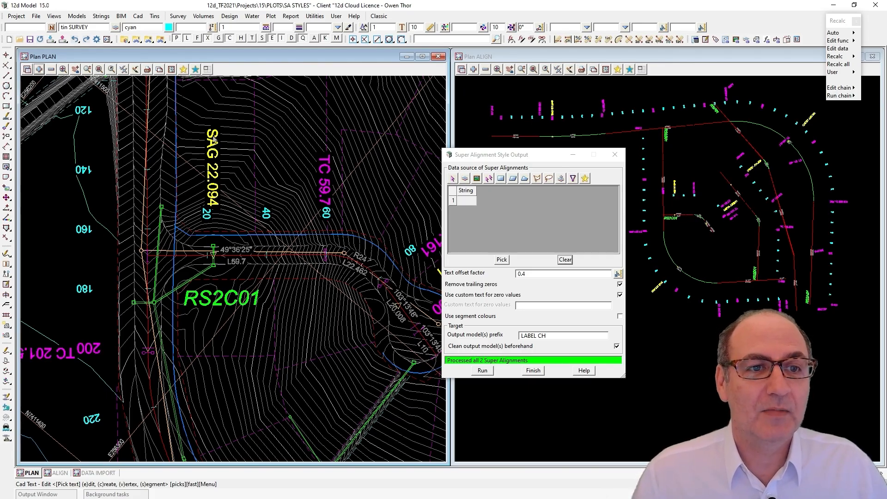
click(218, 184)
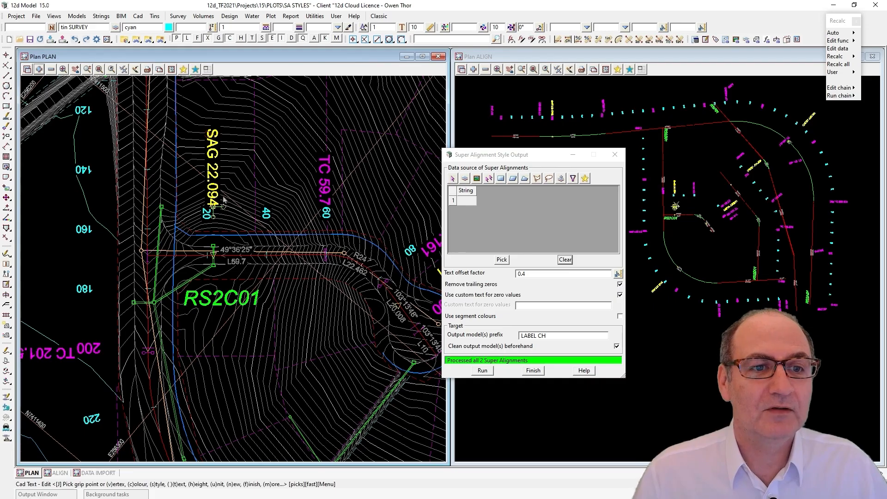
click(214, 209)
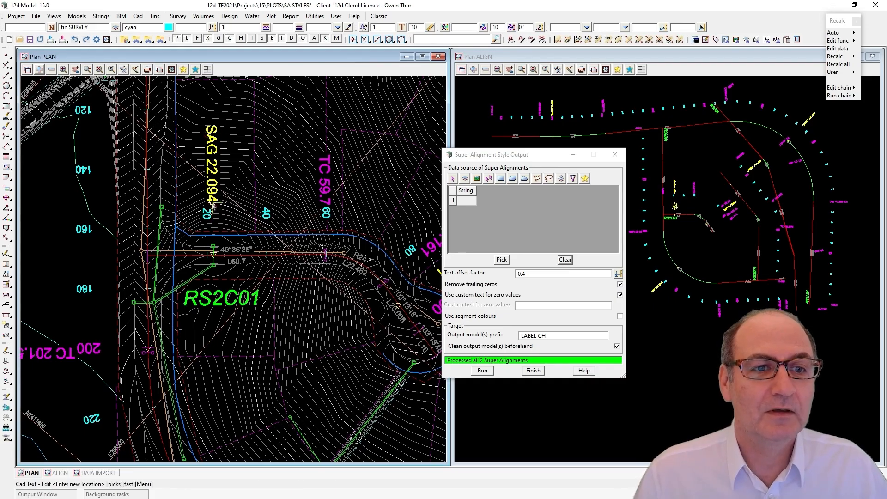
click(215, 205)
scroll(215, 206, up, 2)
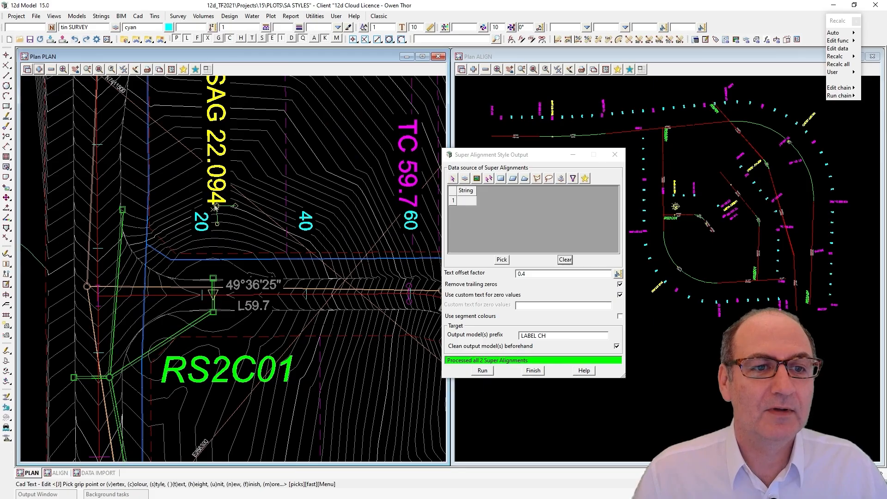
click(216, 206)
click(211, 199)
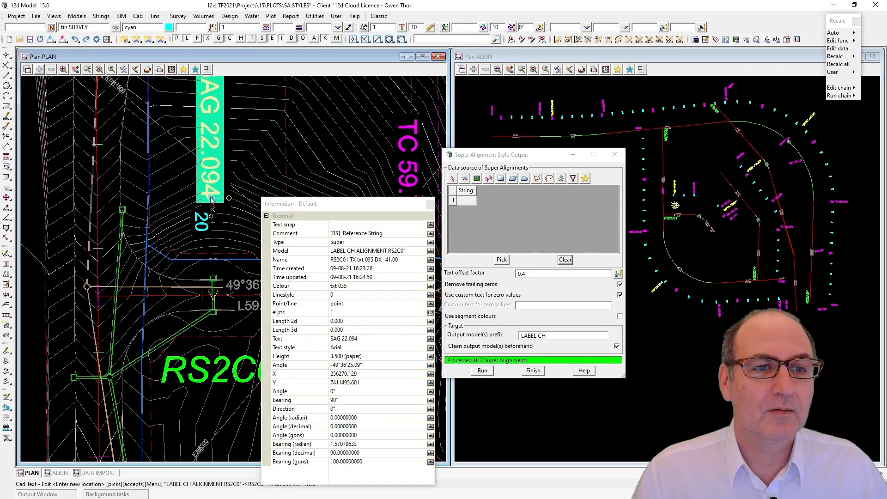
click(211, 198)
key(Escape)
Open the String Information Table and load the model LABEL CH ALIGNMENT RS2B01 into it
scroll(237, 299, down, 4)
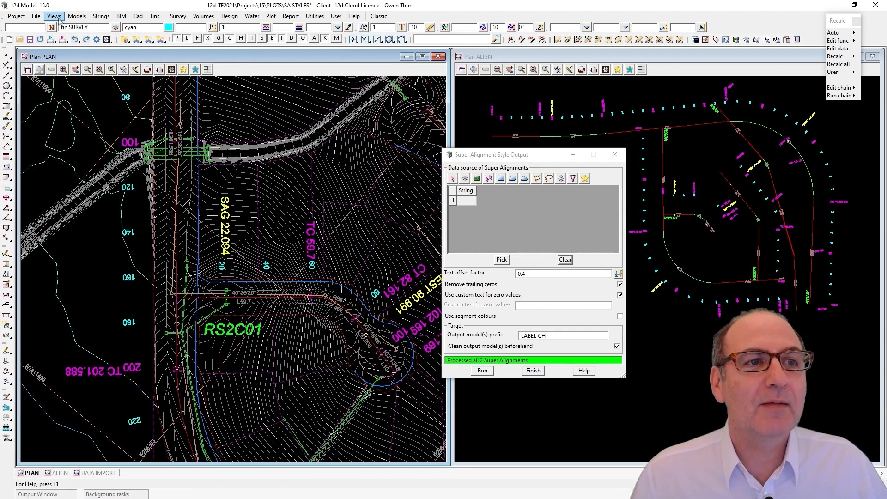
click(74, 17)
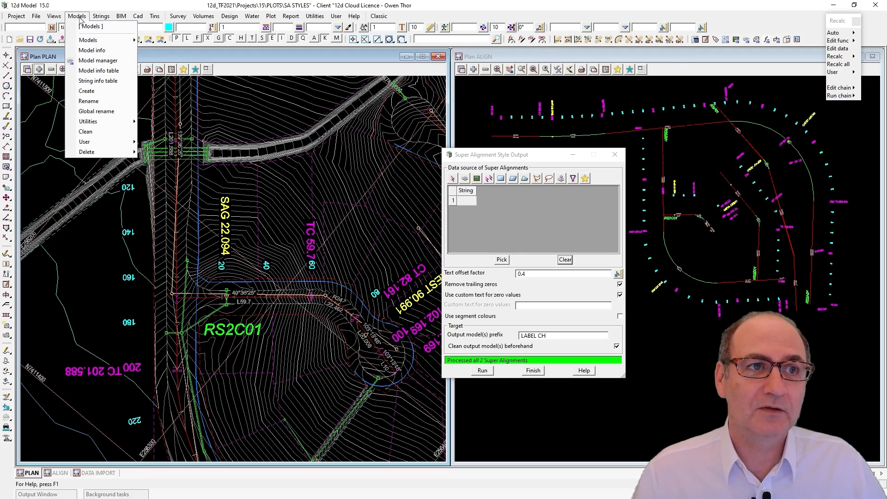
click(98, 80)
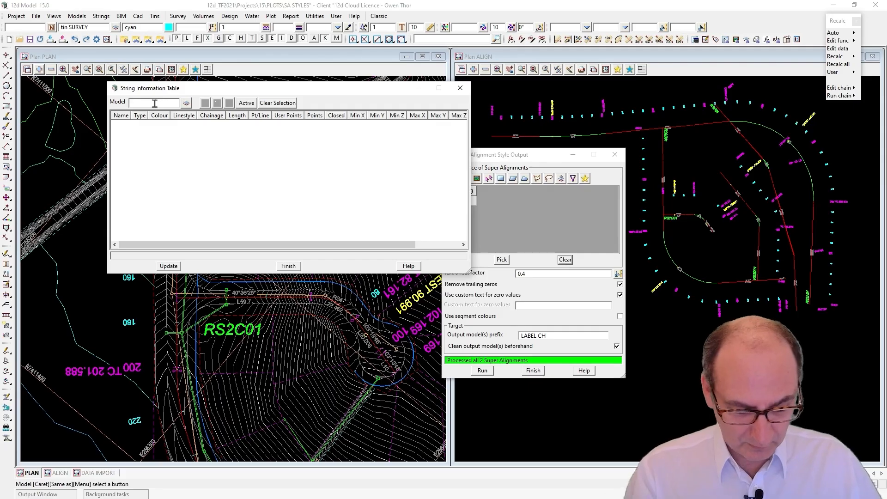
click(154, 103)
text(LAB)
key(Return)
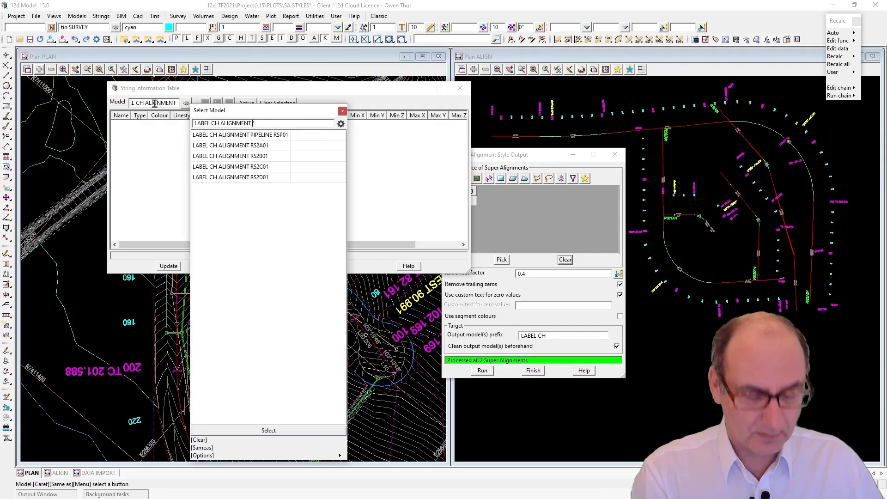
click(257, 157)
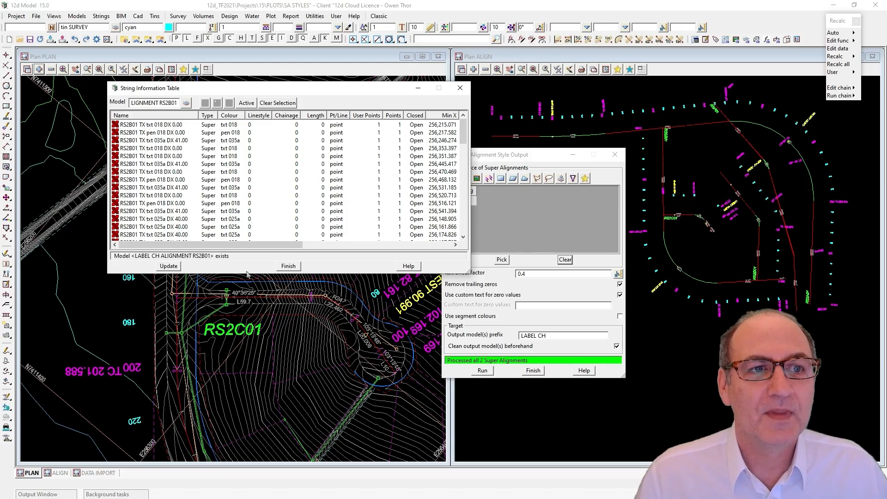
Enlarge the String Information Table, examine the names of the RS2B01 text, symbol and geometry strings, and close the table
drag(252, 276, 252, 432)
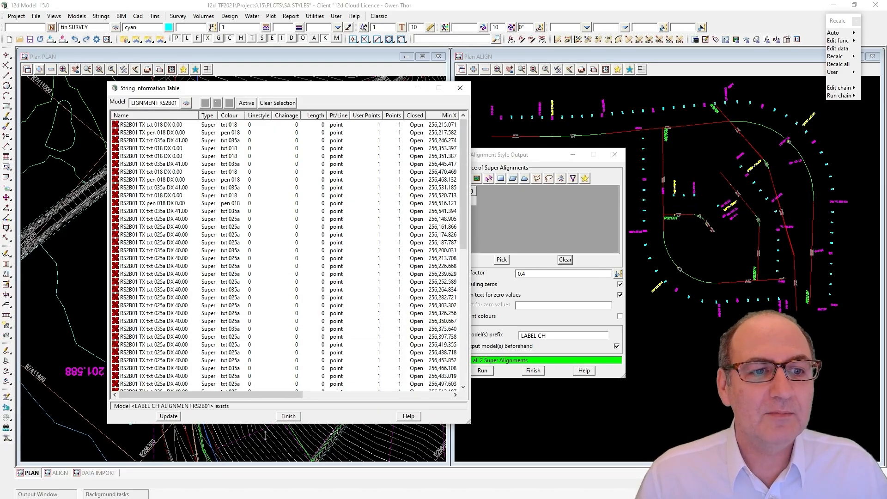
drag(107, 92, 64, 92)
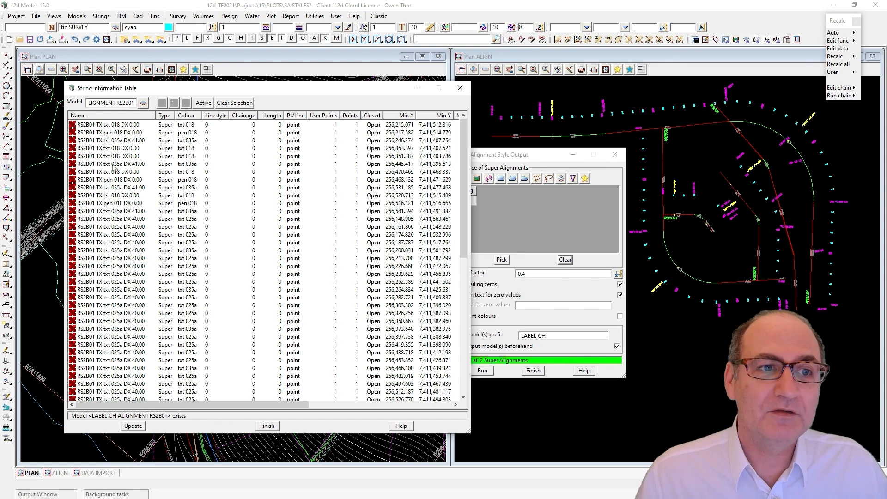
scroll(121, 198, down, 6)
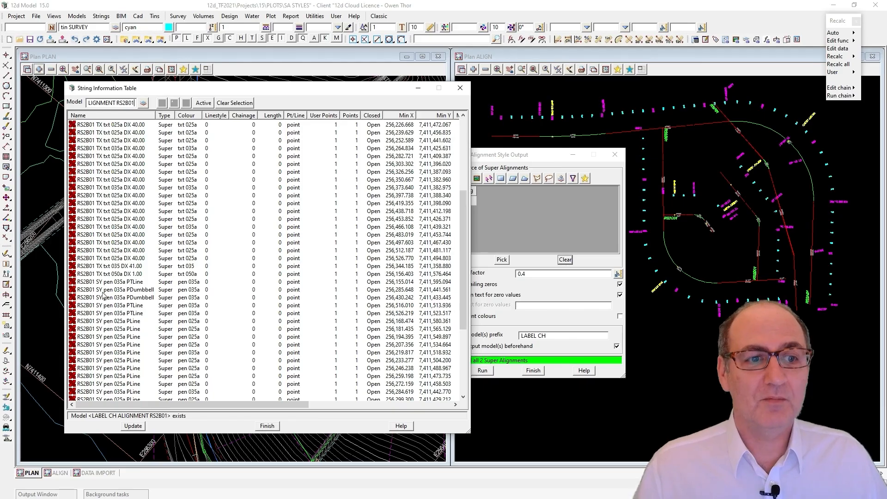
scroll(104, 295, down, 6)
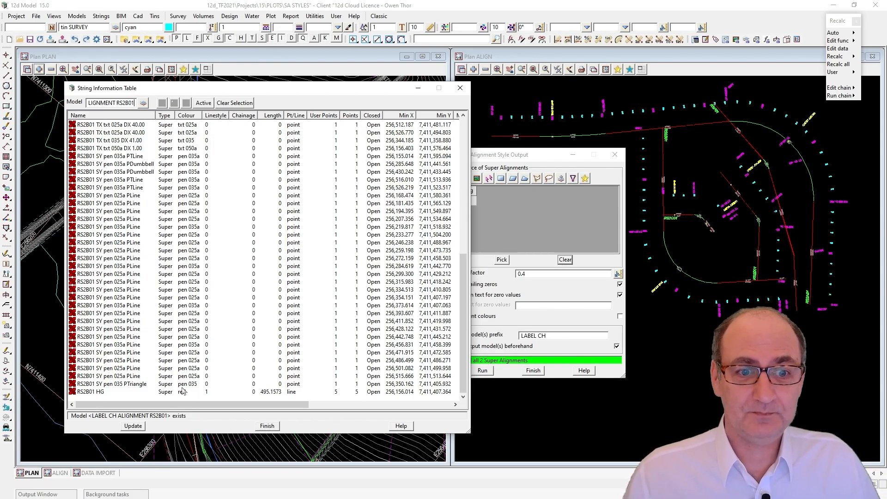
scroll(134, 286, up, 10)
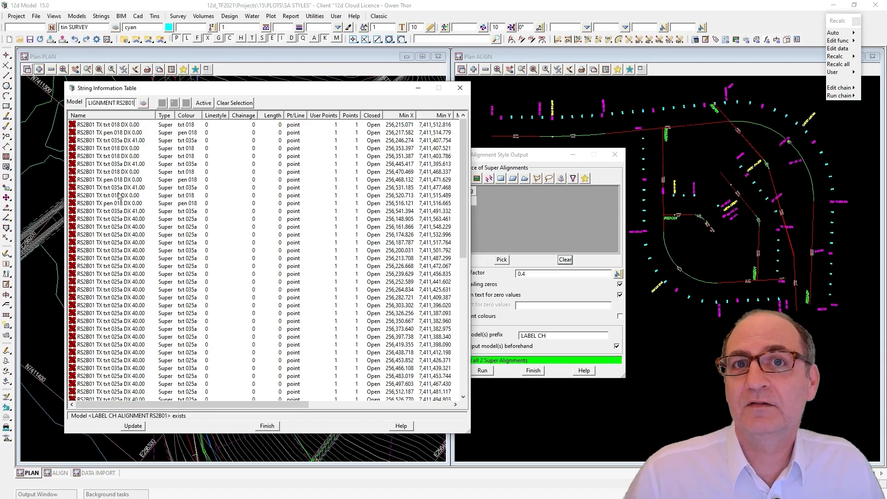
click(460, 90)
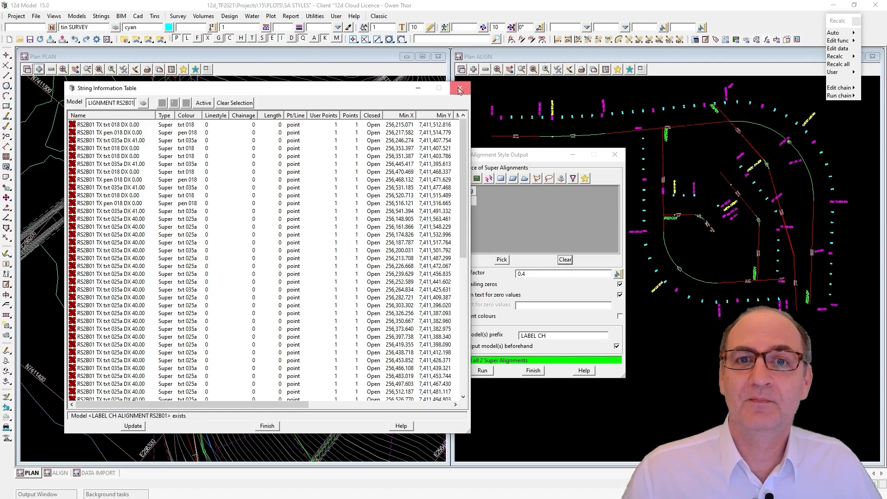
click(459, 92)
Move the Super Alignment Style Output dialog higher, and briefly open and close another instance with Explode and Process Labels
drag(506, 157, 521, 91)
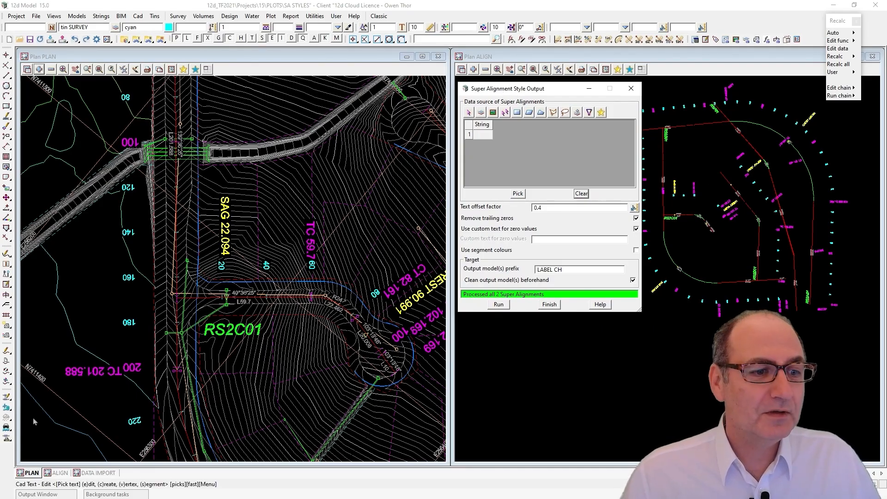
click(6, 382)
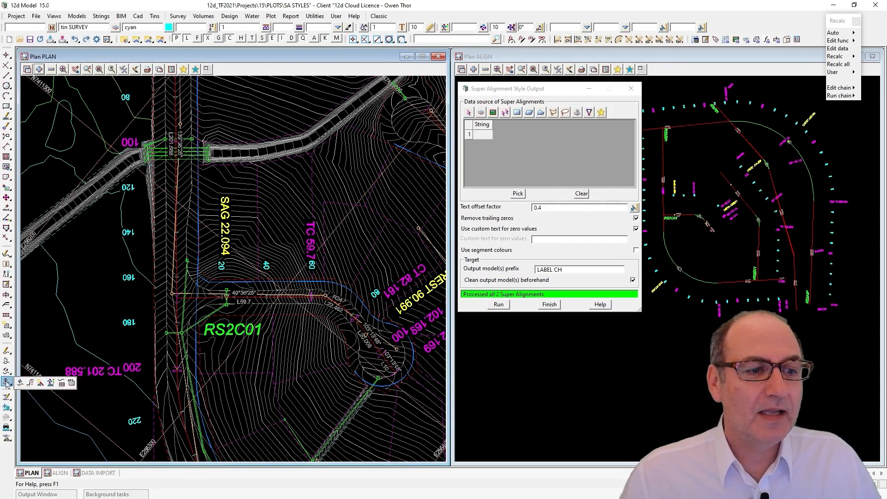
click(30, 383)
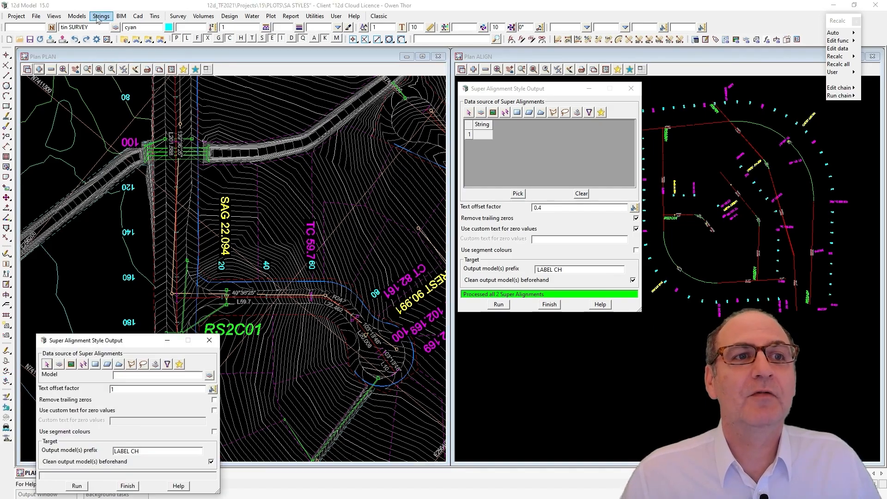
click(209, 340)
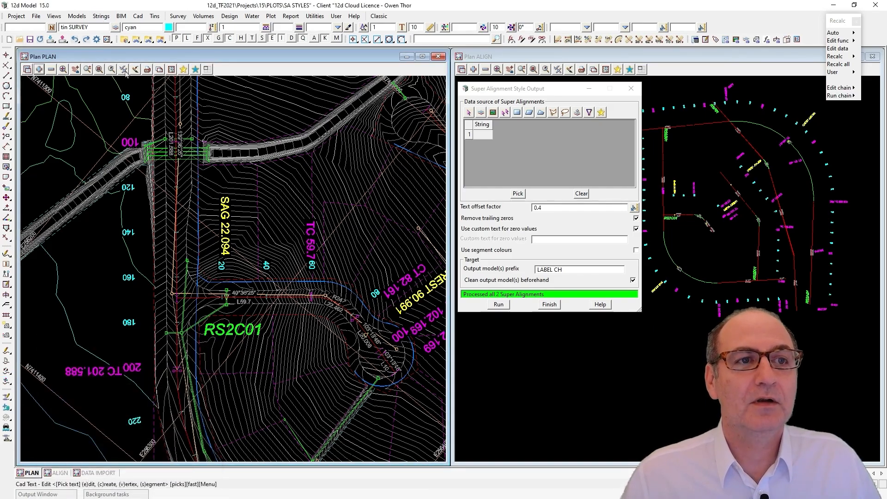
Look up the Explode and process labels command among the super alignment string tools
click(101, 16)
mouse_move(114, 52)
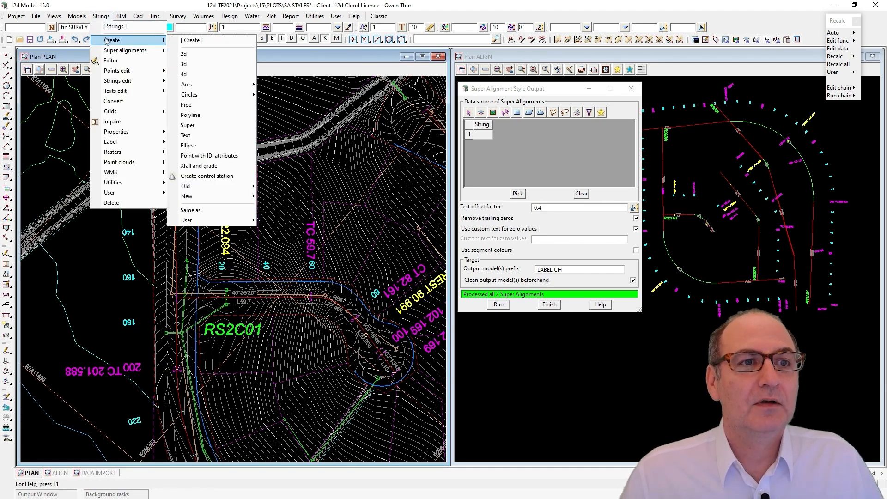
mouse_move(208, 84)
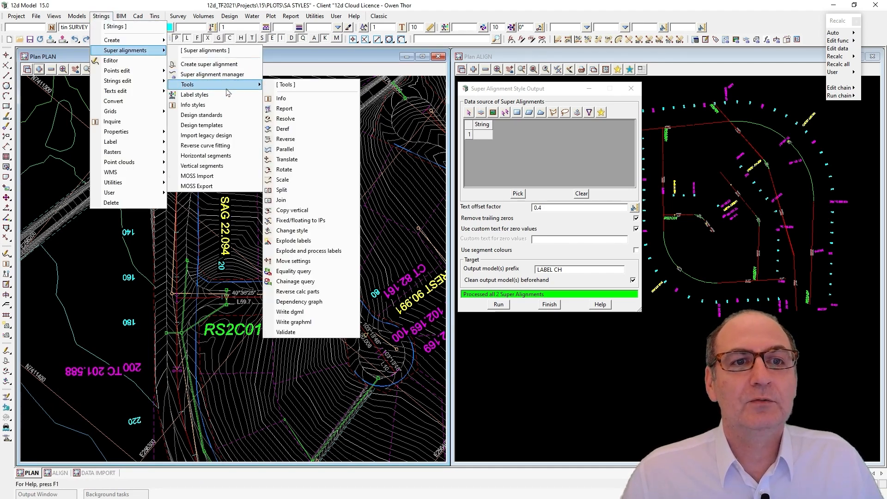